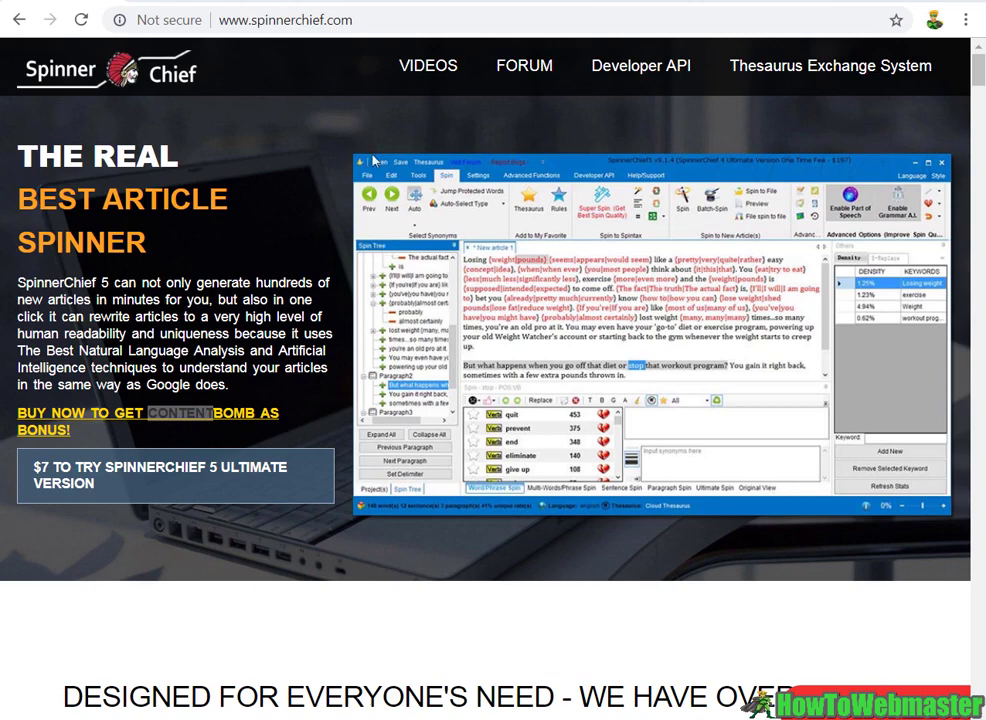
# Step: Review the SpinnerChief home page's headline, user claim and the Free, Elite, Ultimate and Team version offers
pyautogui.moveTo(25, 145); pyautogui.dragTo(189, 150)
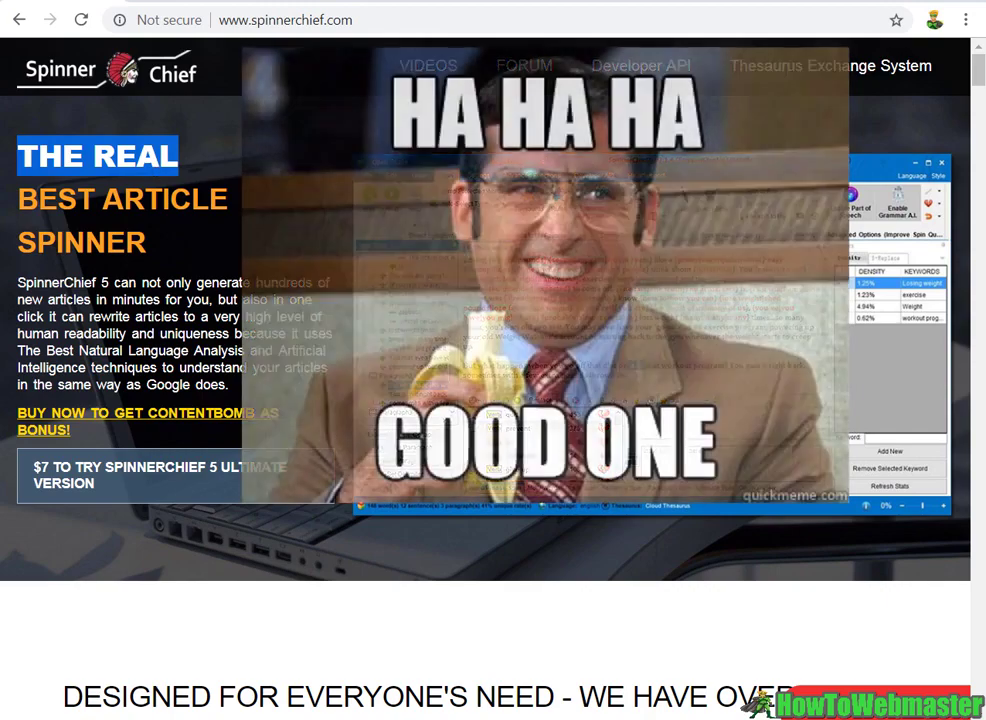
pyautogui.scroll(-4, 141, 220)
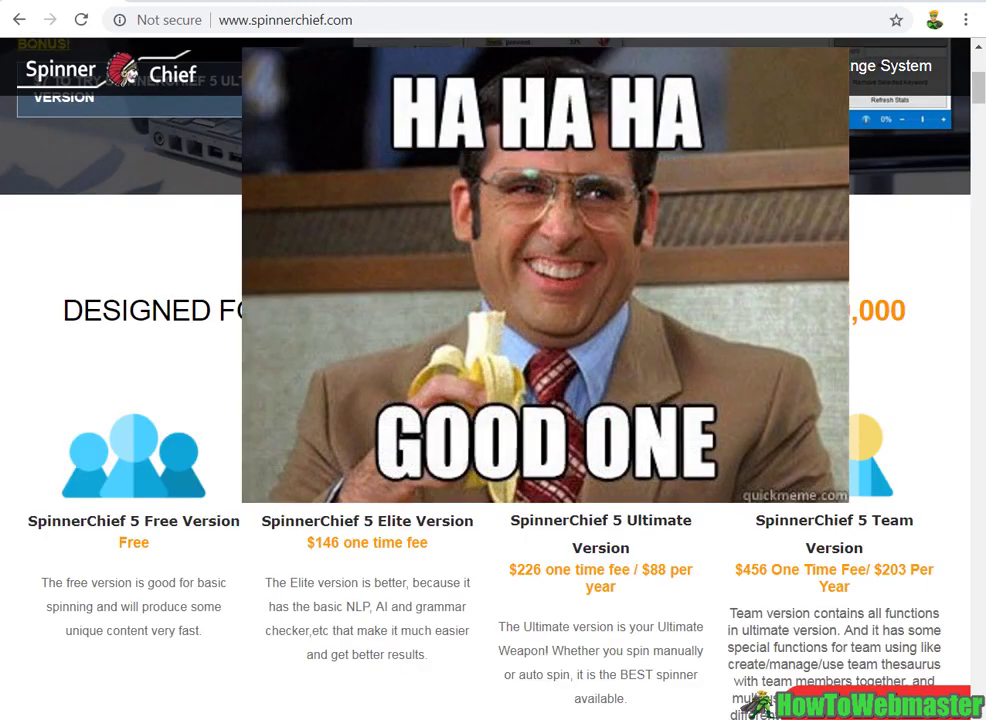
pyautogui.moveTo(606, 310); pyautogui.dragTo(933, 337)
pyautogui.scroll(-3, 930, 347)
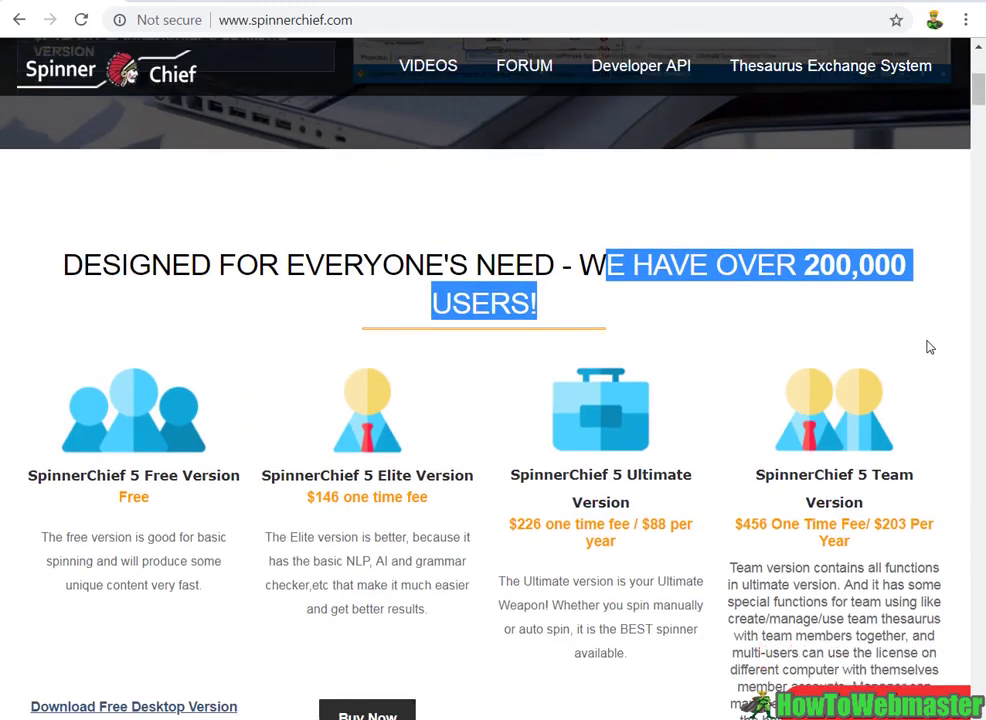
pyautogui.scroll(1, 347, 254)
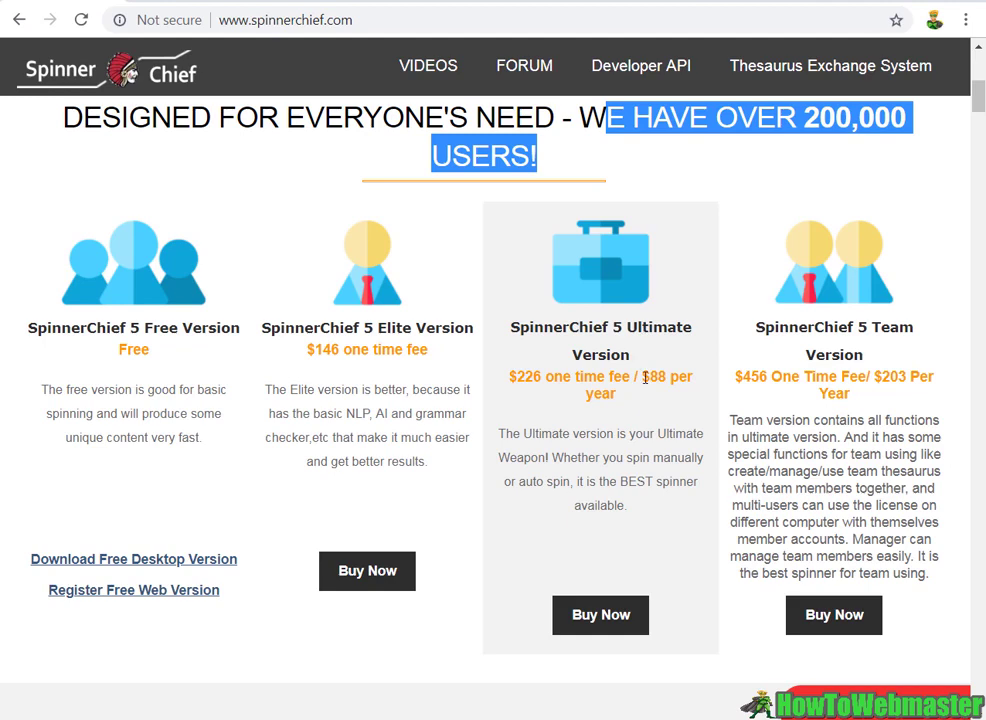
pyautogui.scroll(-1, 284, 344)
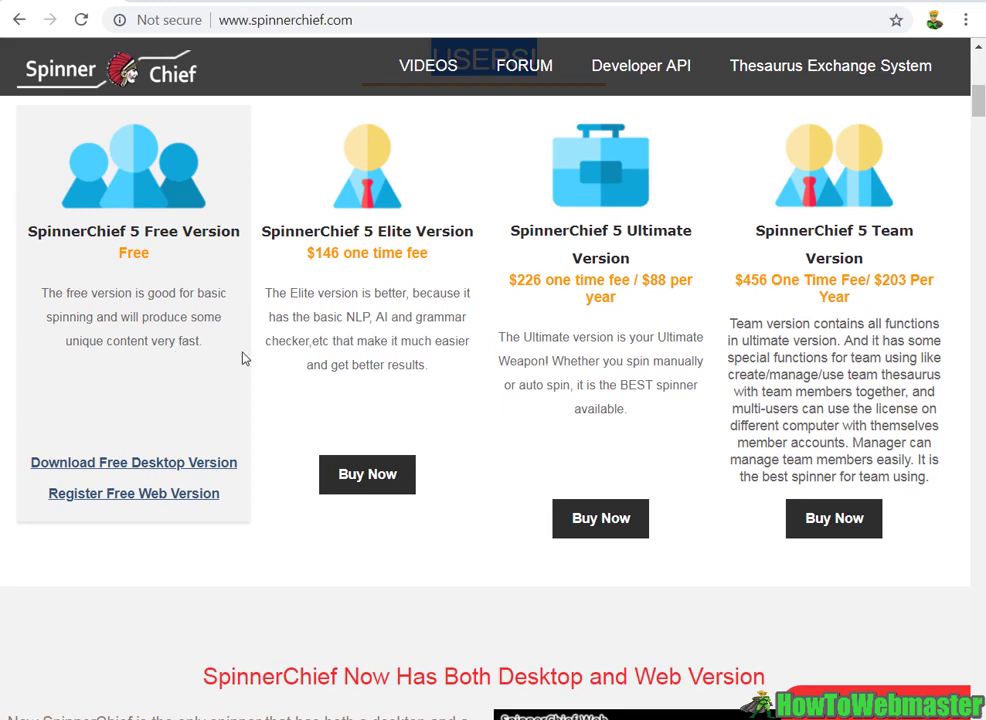
pyautogui.moveTo(205, 343); pyautogui.dragTo(40, 305)
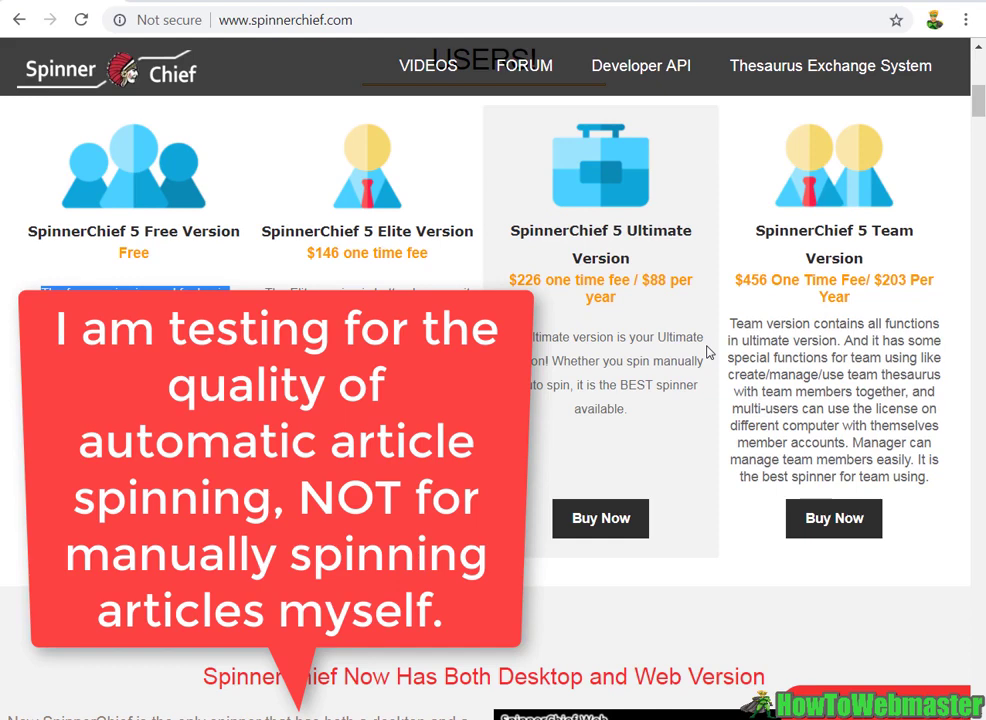
# Step: Read the SpinnerChief sections on the desktop and web versions and on one-click readable, unique articles
pyautogui.scroll(-4, 524, 354)
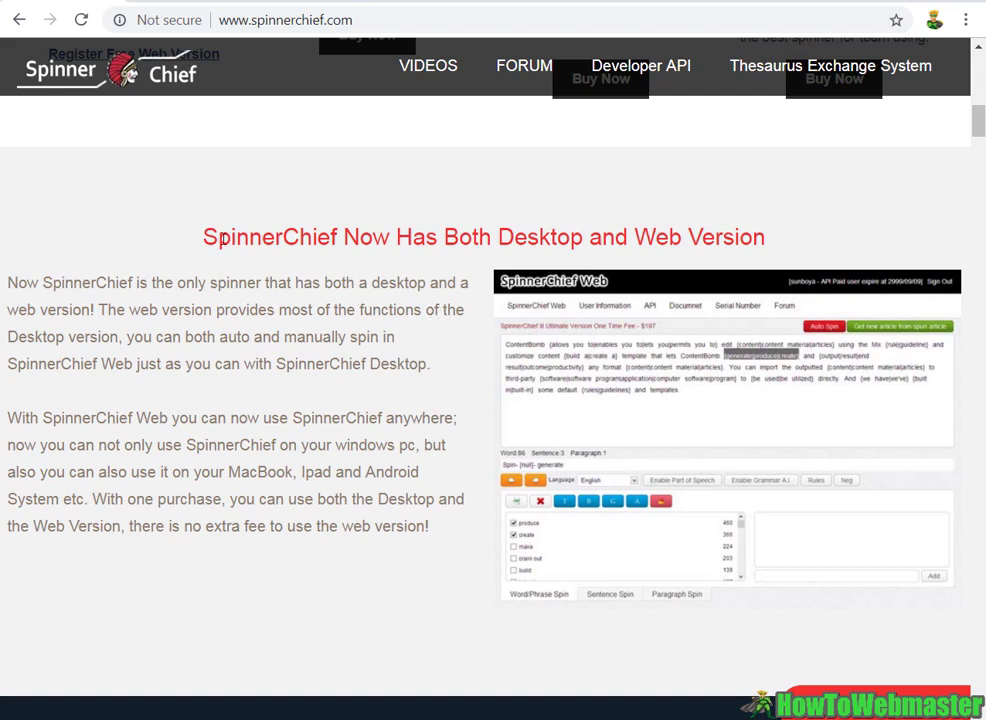
pyautogui.moveTo(584, 241); pyautogui.dragTo(510, 242)
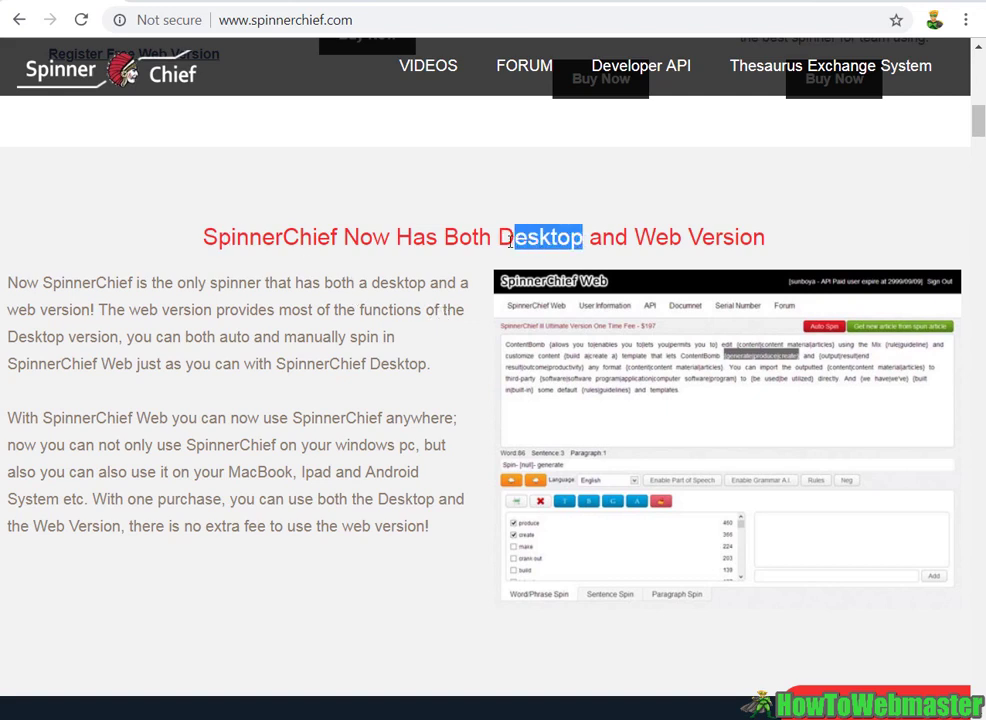
pyautogui.click(342, 404)
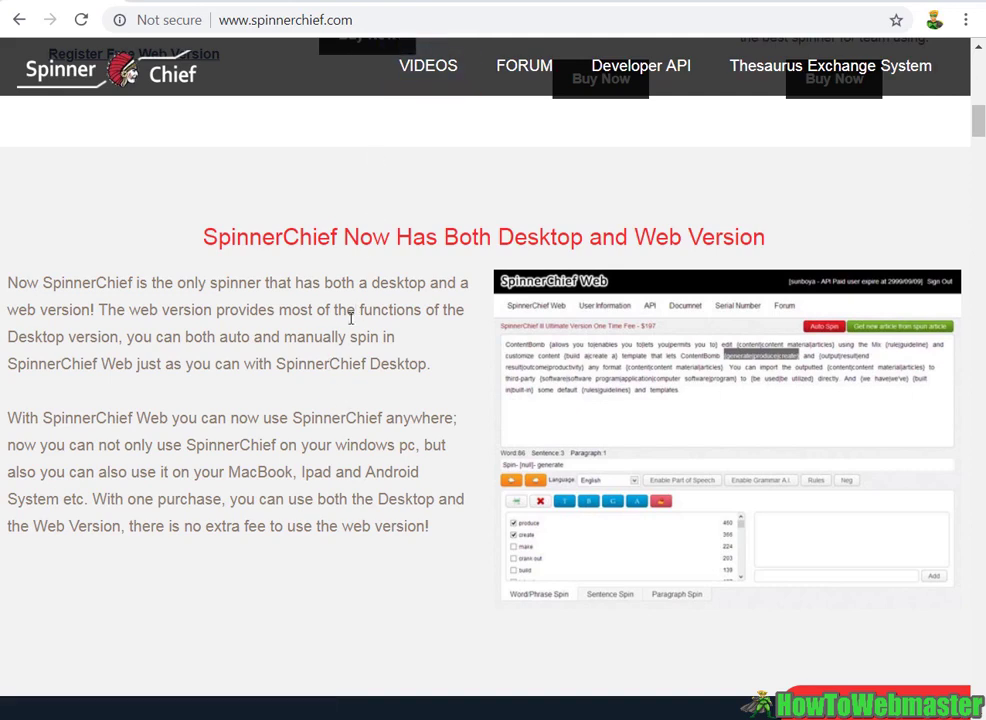
pyautogui.scroll(-1, 350, 318)
pyautogui.tripleClick(205, 150)
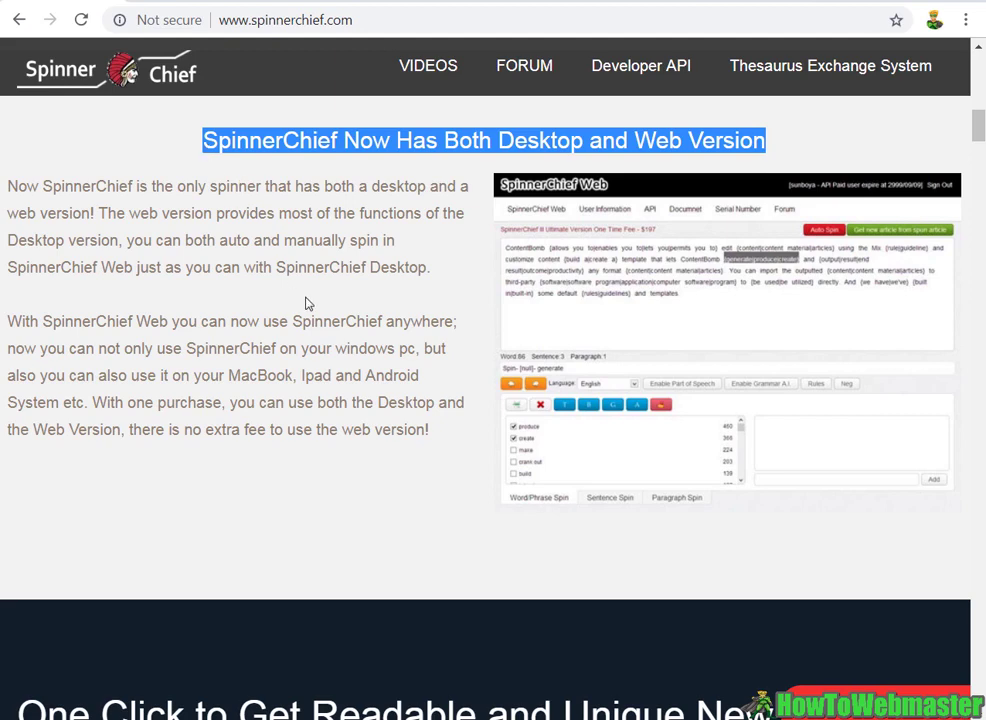
pyautogui.scroll(-5, 308, 303)
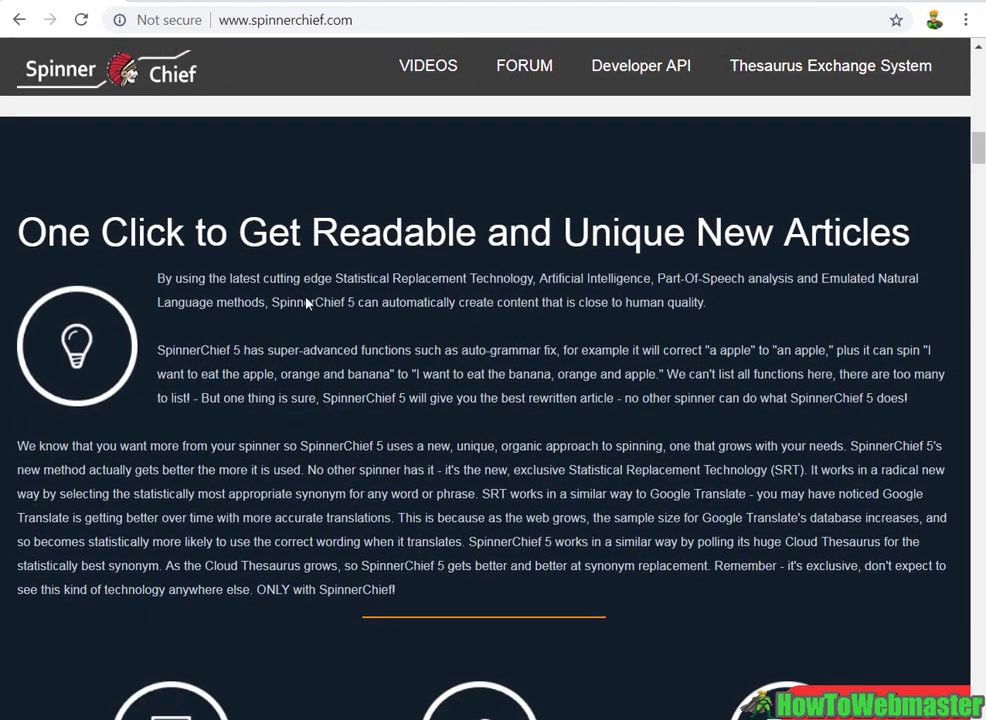
pyautogui.moveTo(128, 230); pyautogui.dragTo(664, 202)
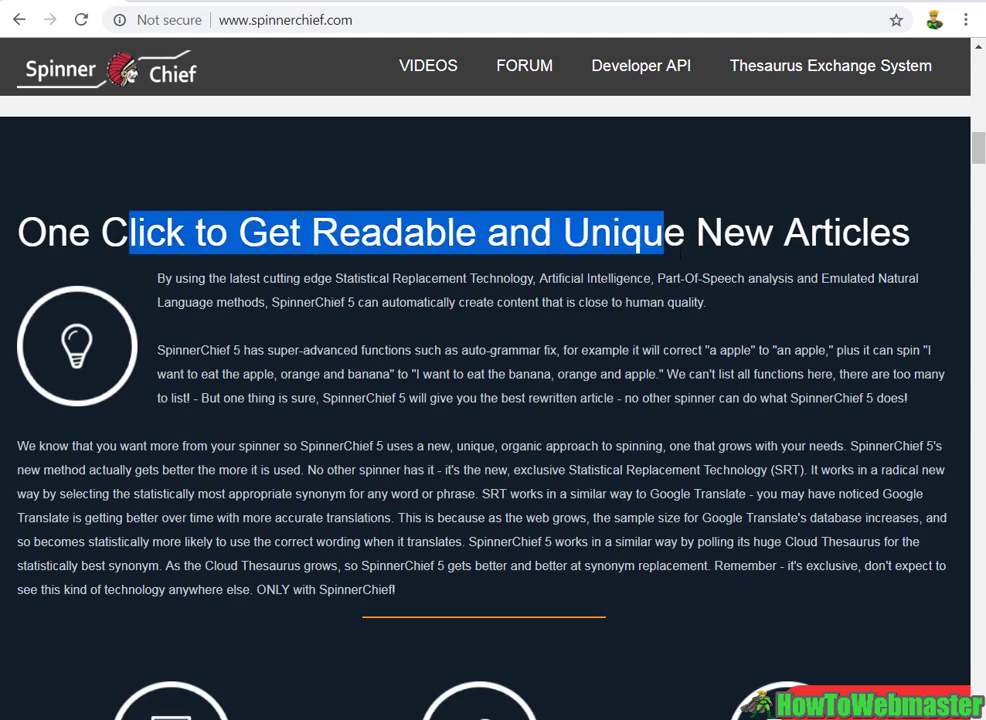
pyautogui.moveTo(919, 248); pyautogui.dragTo(27, 230)
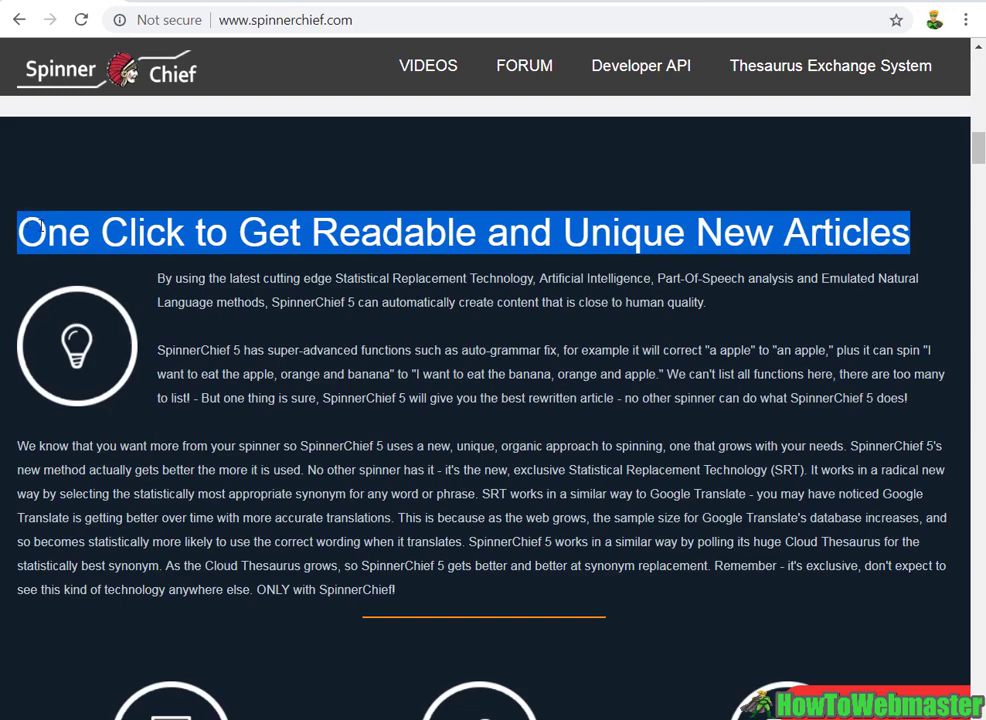
# Step: Examine the feature sections on batch spinning, the ContentBomb bonus, custom spin rules and the API account
pyautogui.scroll(-10, 482, 276)
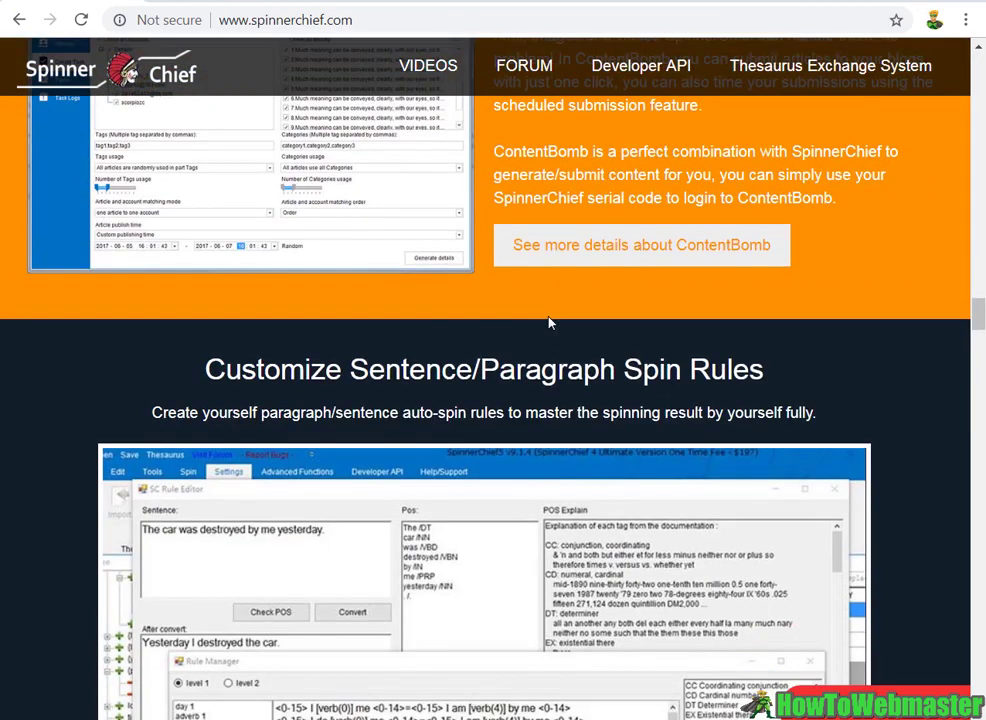
pyautogui.scroll(2, 497, 304)
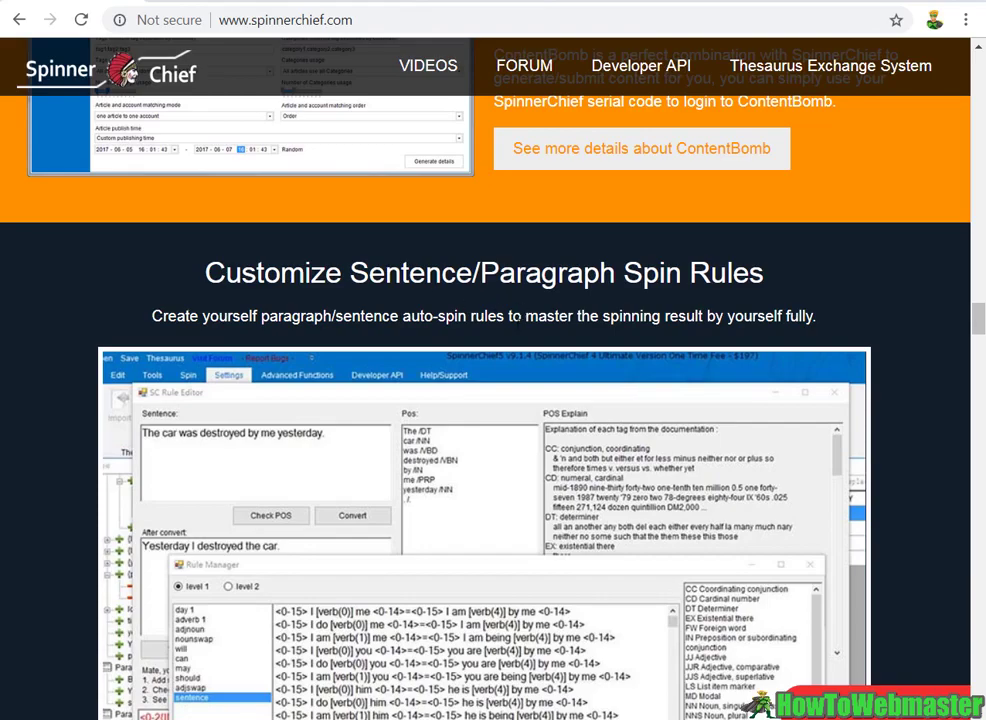
pyautogui.scroll(6, 451, 374)
pyautogui.scroll(6, 451, 374)
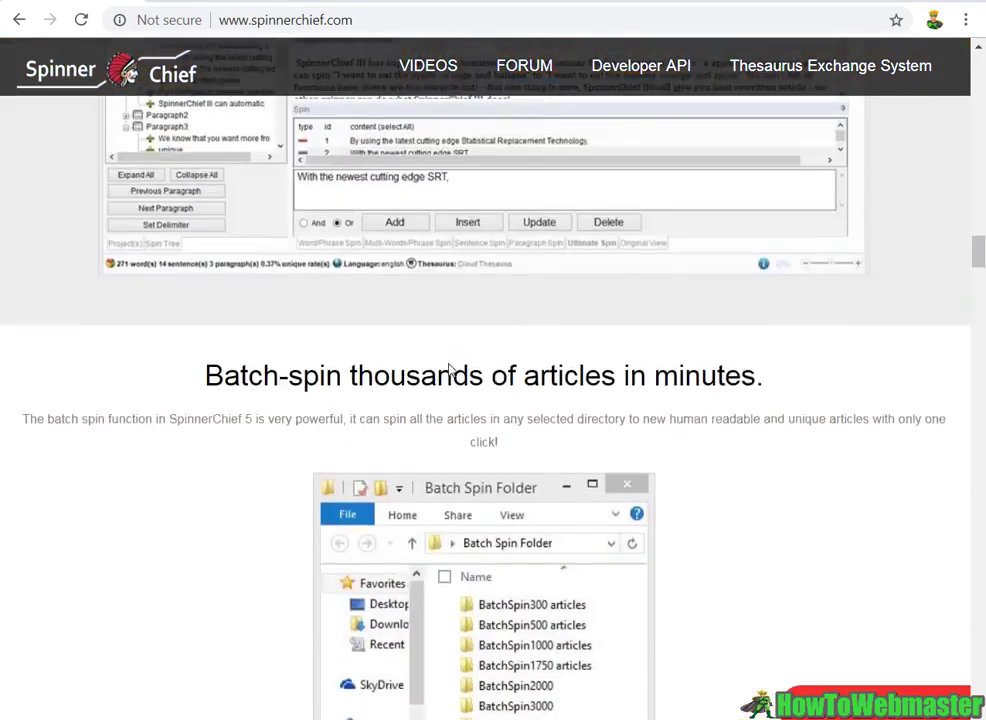
pyautogui.scroll(-10, 451, 370)
pyautogui.scroll(8, 451, 365)
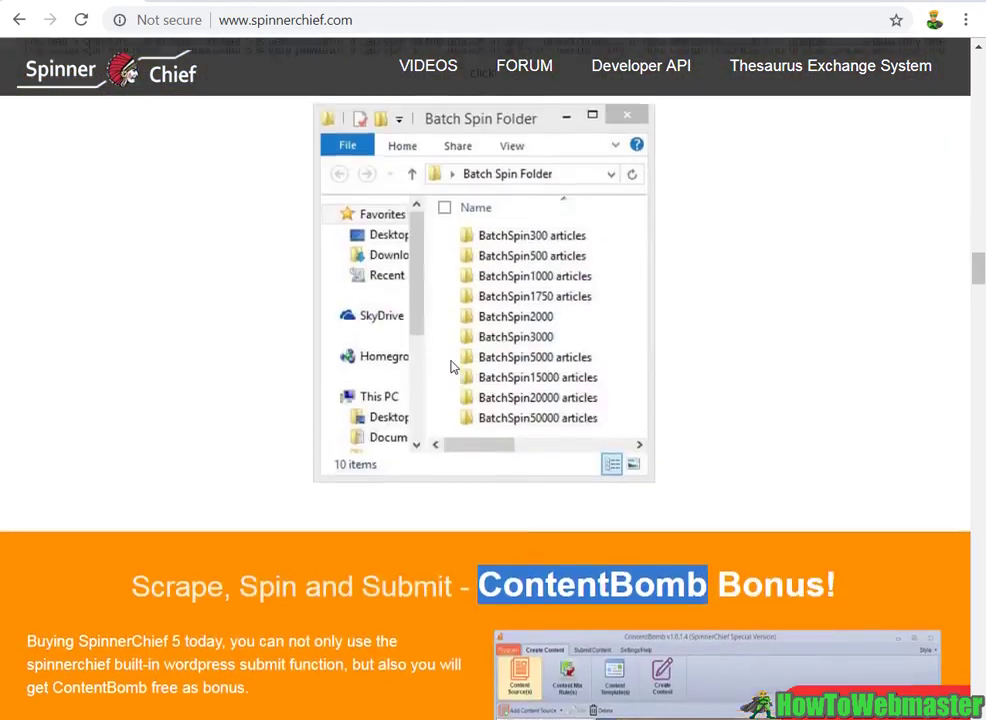
pyautogui.scroll(6, 451, 367)
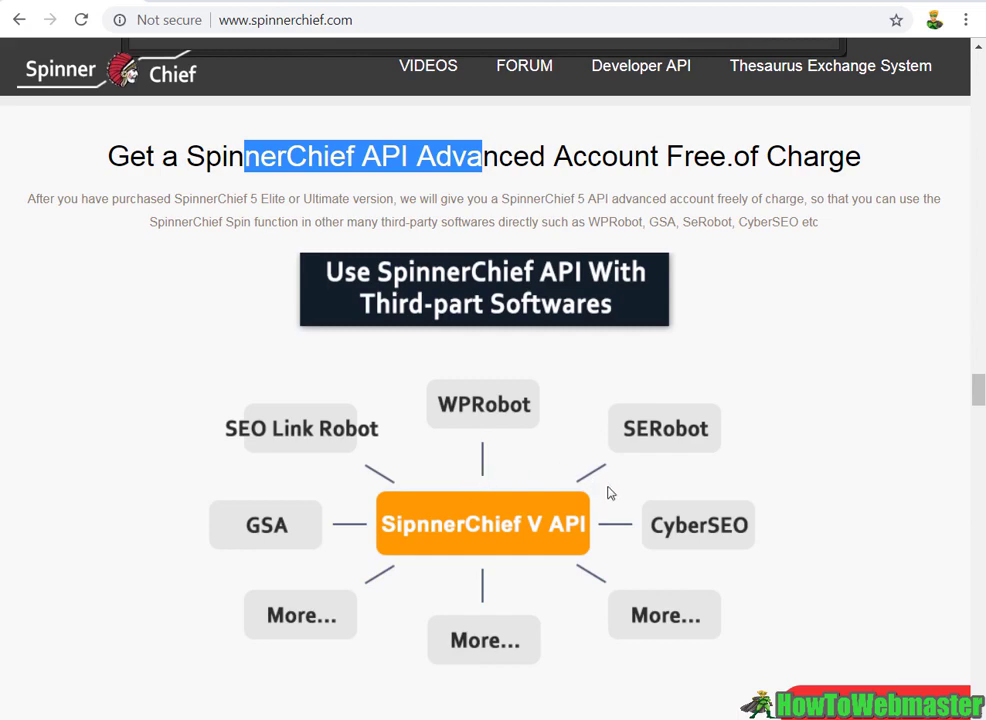
# Step: Compare the Free, Elite, Ultimate and Team versions in the Functions table, including the Translation Spin and Team Spin rows
pyautogui.scroll(-6, 607, 493)
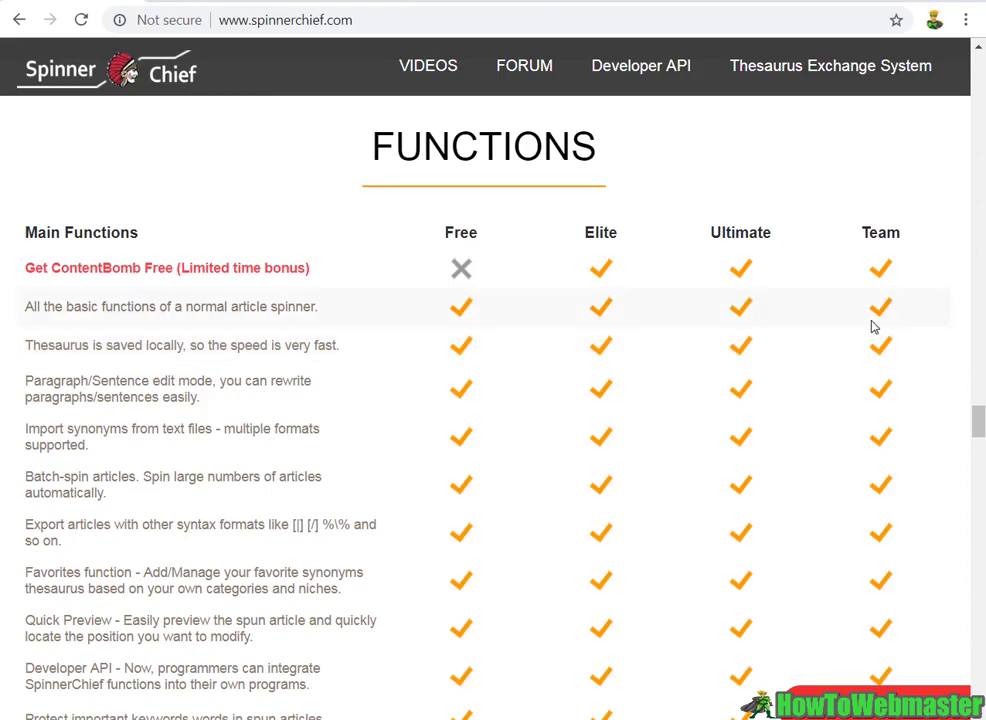
pyautogui.scroll(-3, 872, 328)
pyautogui.scroll(4, 805, 301)
pyautogui.scroll(-1, 805, 301)
pyautogui.scroll(-10, 755, 257)
pyautogui.scroll(1, 755, 259)
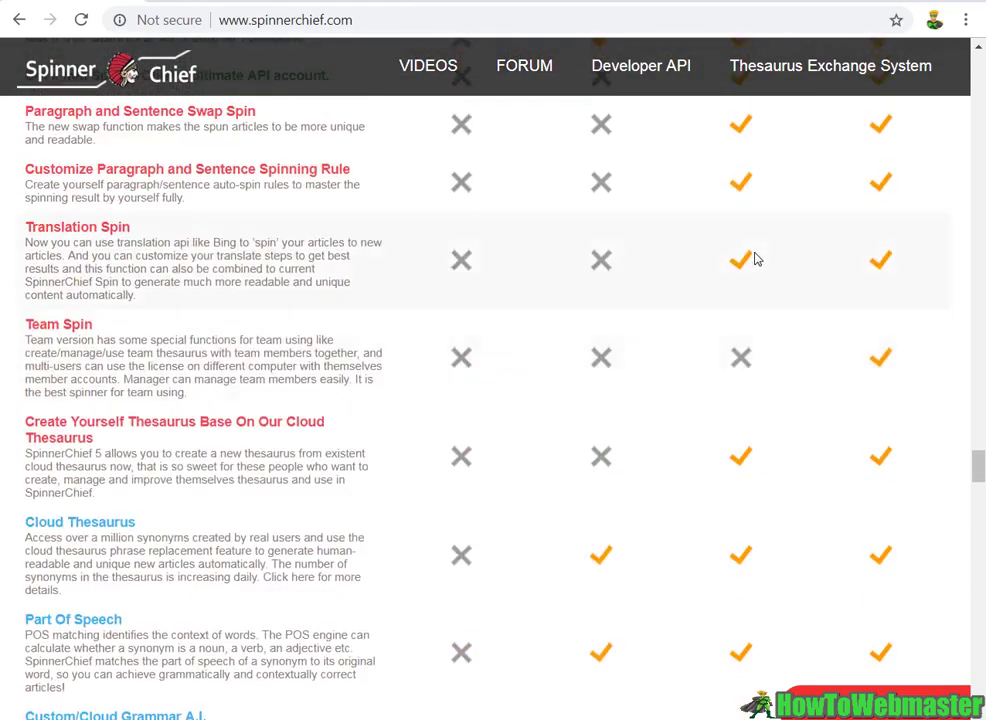
pyautogui.scroll(-1, 755, 259)
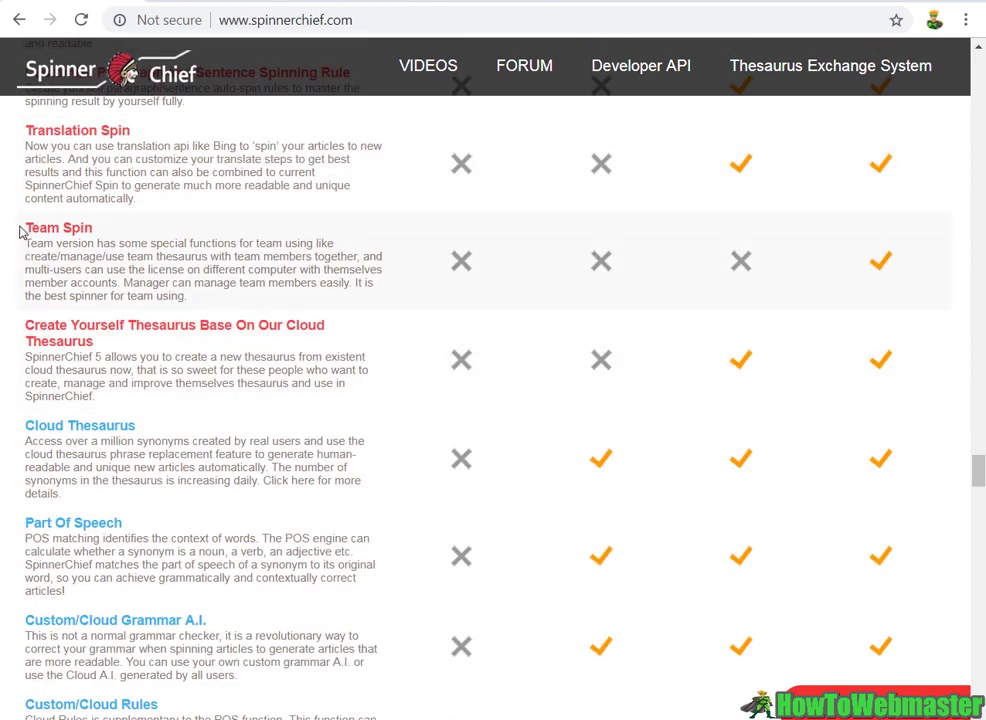
pyautogui.moveTo(22, 227); pyautogui.dragTo(147, 238)
# Step: Review the payment options for personal and team users and the customer testimonials
pyautogui.scroll(-20, 395, 280)
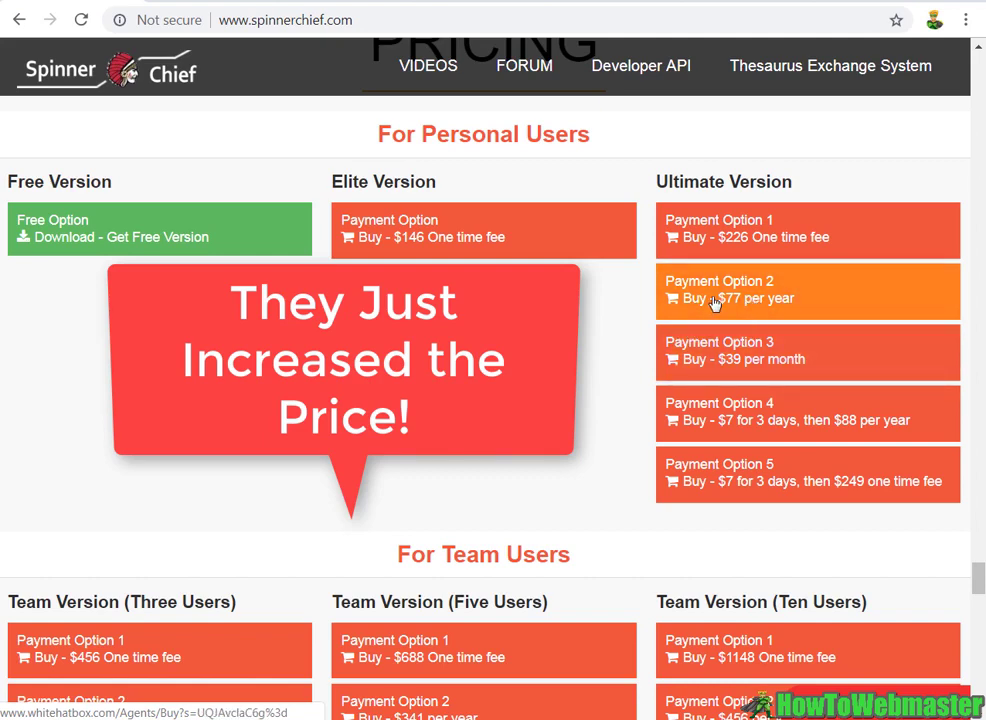
pyautogui.scroll(-4, 713, 303)
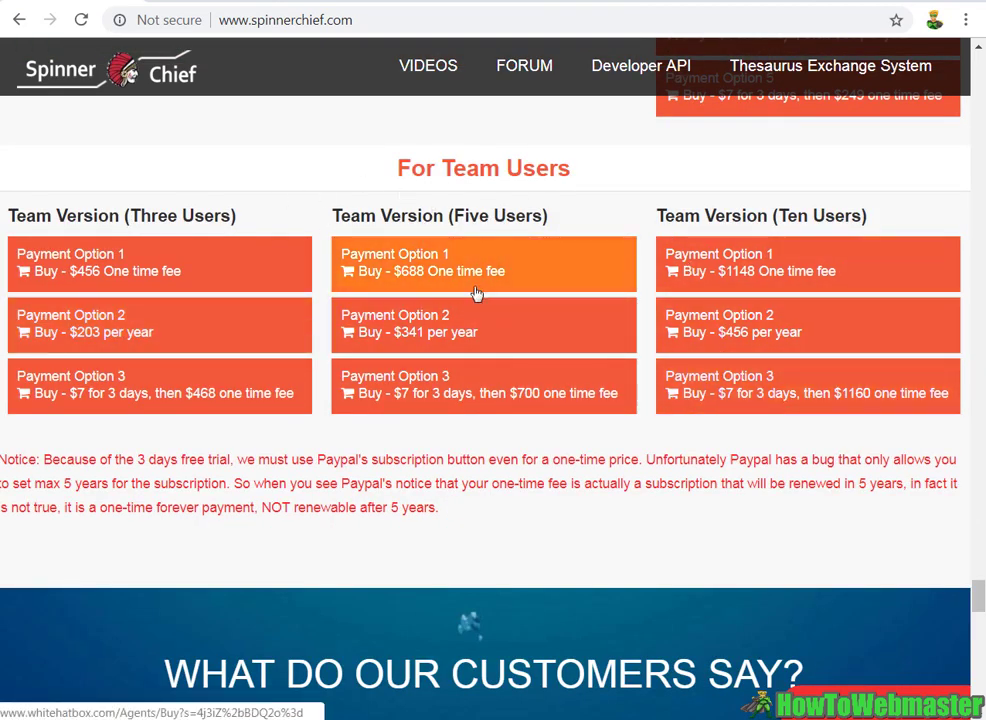
pyautogui.scroll(-15, 477, 293)
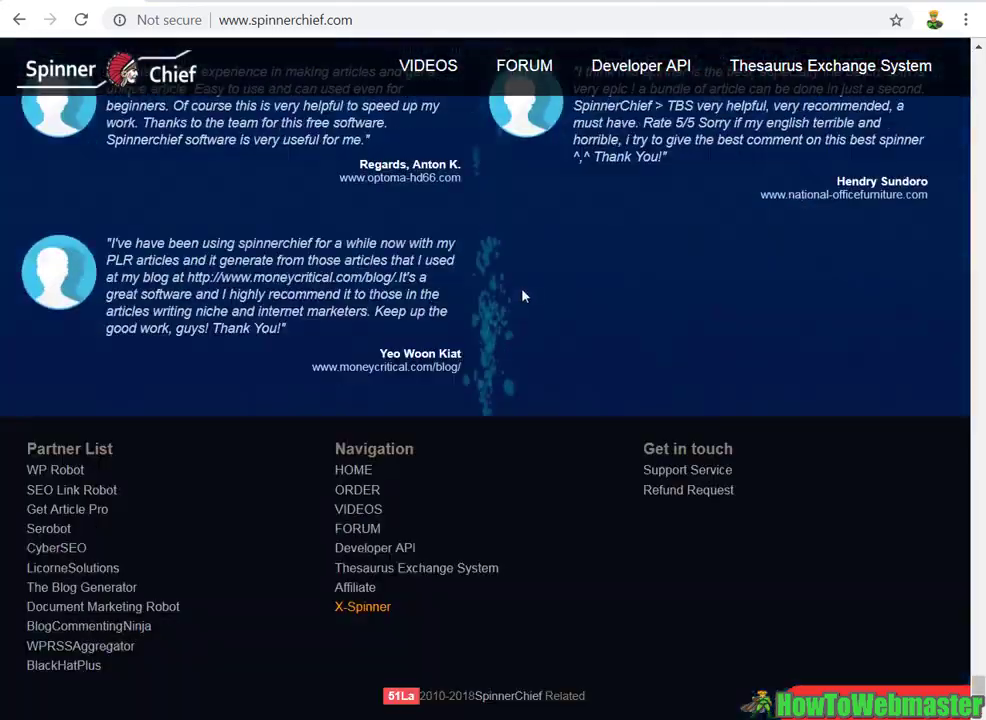
pyautogui.scroll(12, 766, 403)
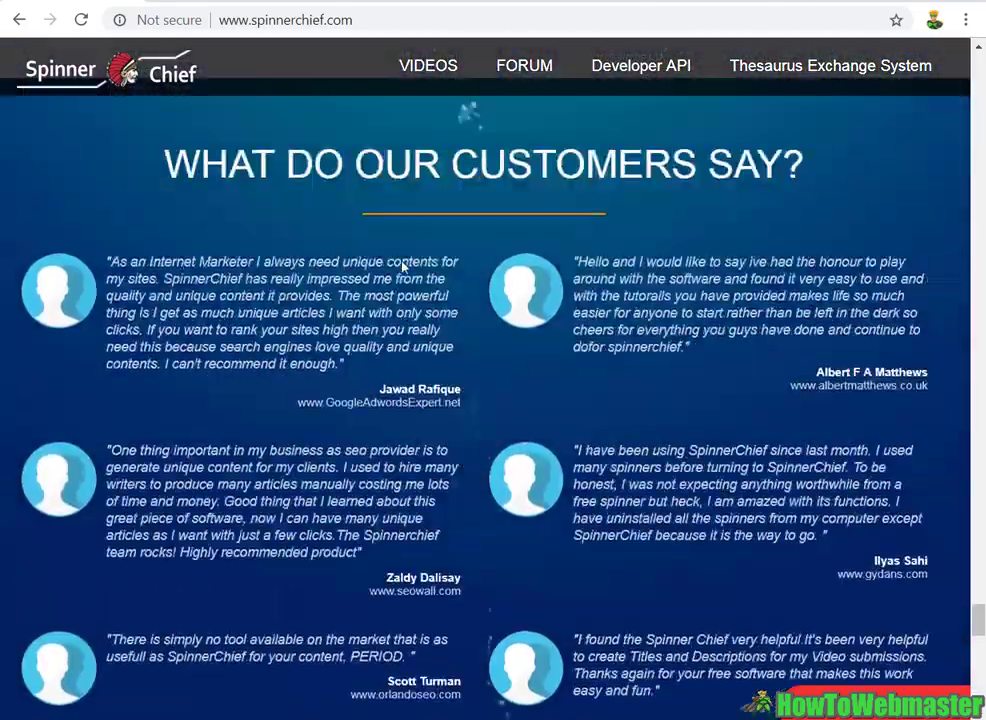
pyautogui.scroll(3, 402, 266)
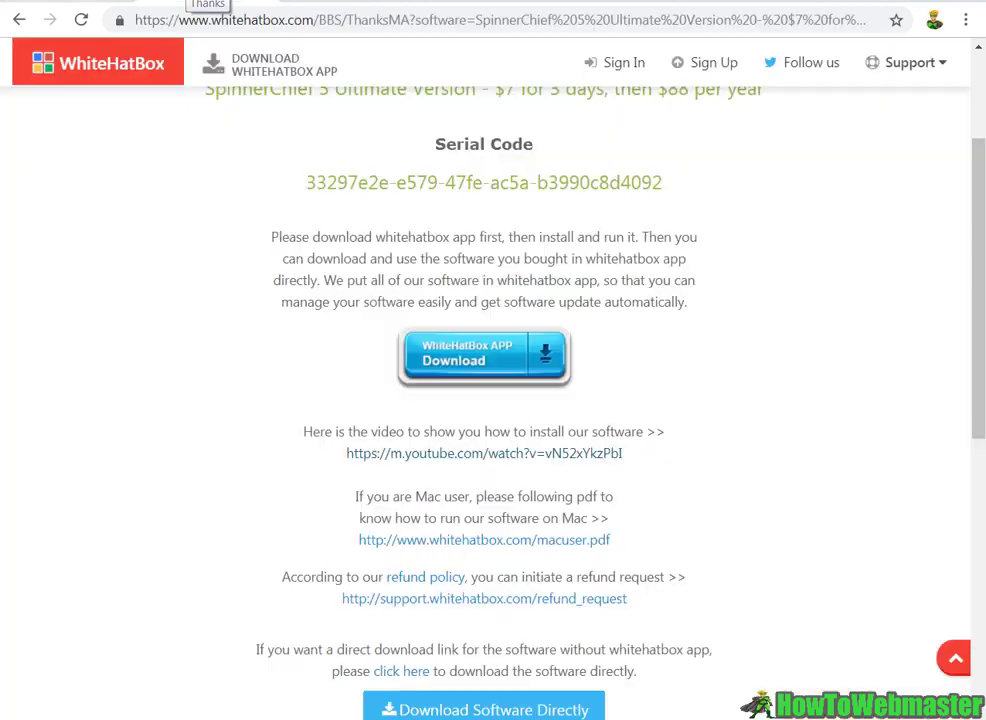
# Step: Review the purchased product, trial terms, serial code and Mac instructions on the WhiteHatBox thank-you page
pyautogui.scroll(2, 455, 231)
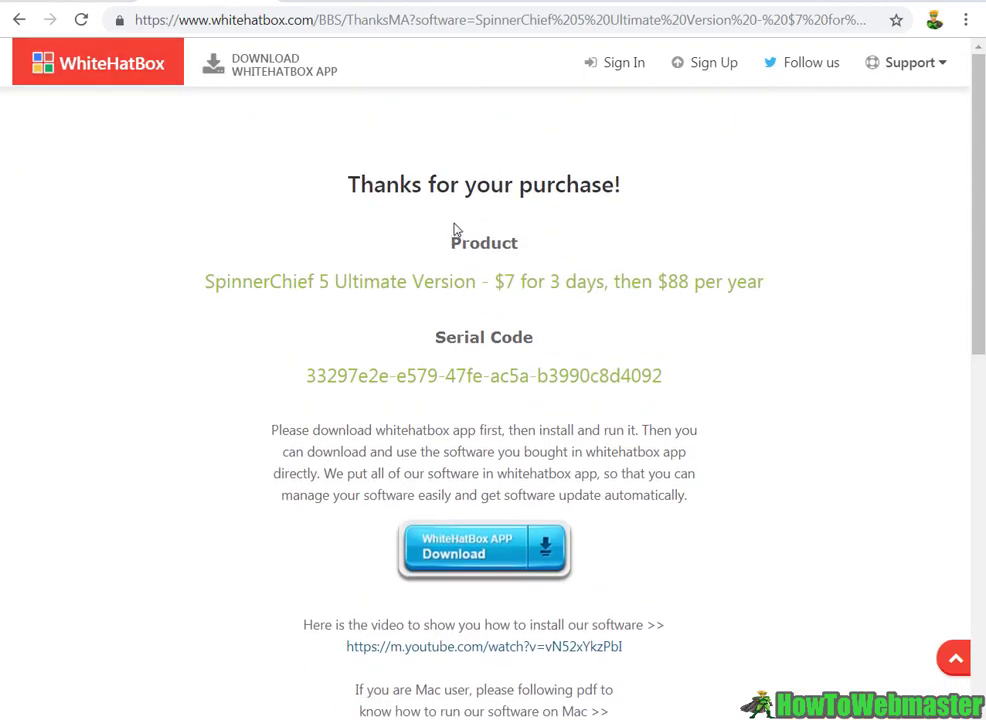
pyautogui.moveTo(295, 370); pyautogui.dragTo(671, 363)
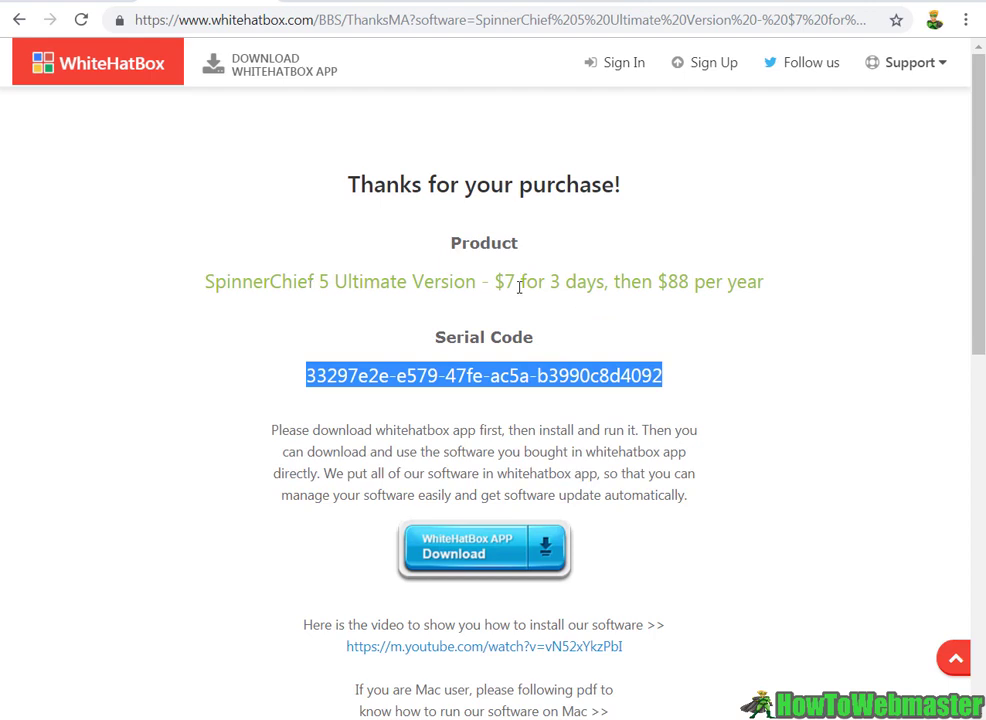
pyautogui.moveTo(494, 282); pyautogui.dragTo(766, 288)
pyautogui.scroll(-1, 700, 440)
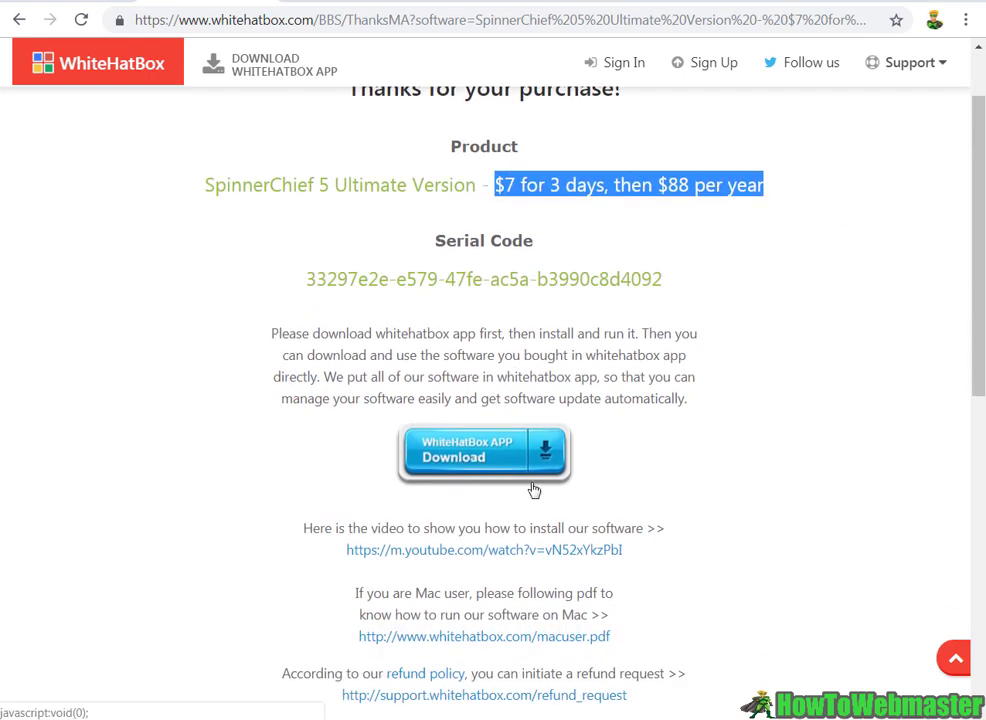
pyautogui.moveTo(404, 593); pyautogui.dragTo(577, 593)
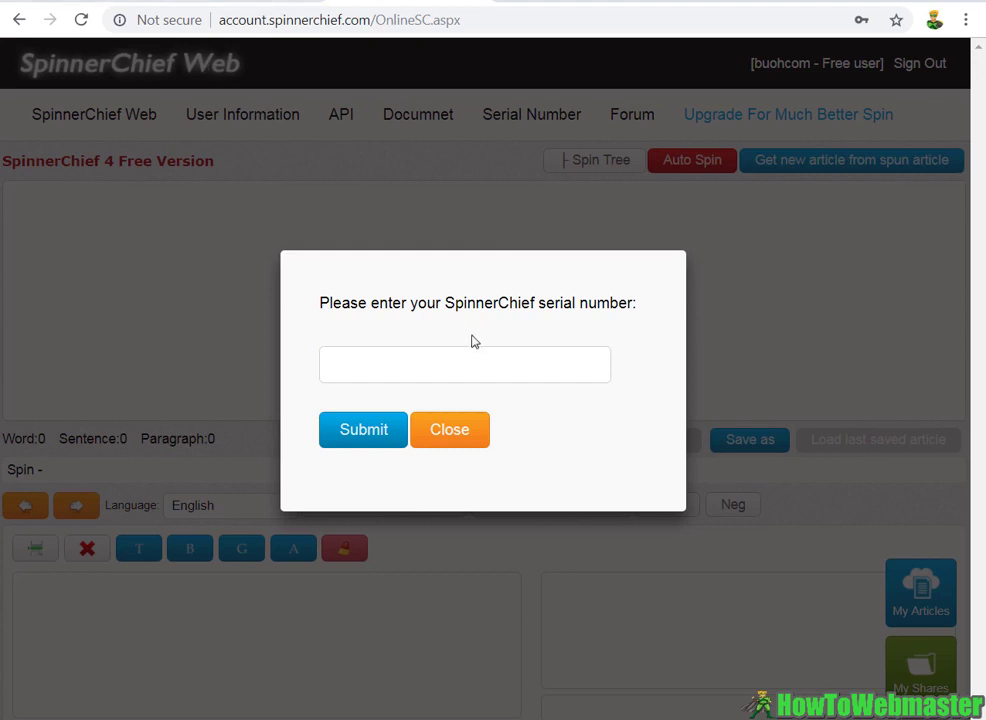
pyautogui.hotkey('ctrl', 'Tab')
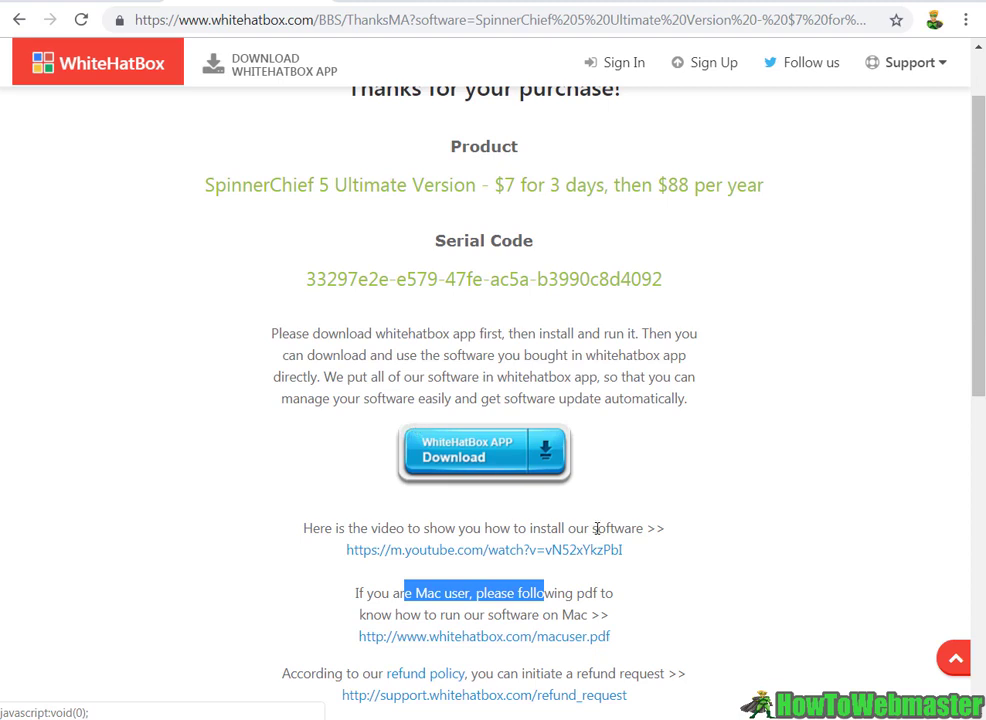
# Step: Switch to the WhiteHatBox app, search the software list for "spinner" and go to the SpinnerChief 5 entry
pyautogui.click(626, 716)
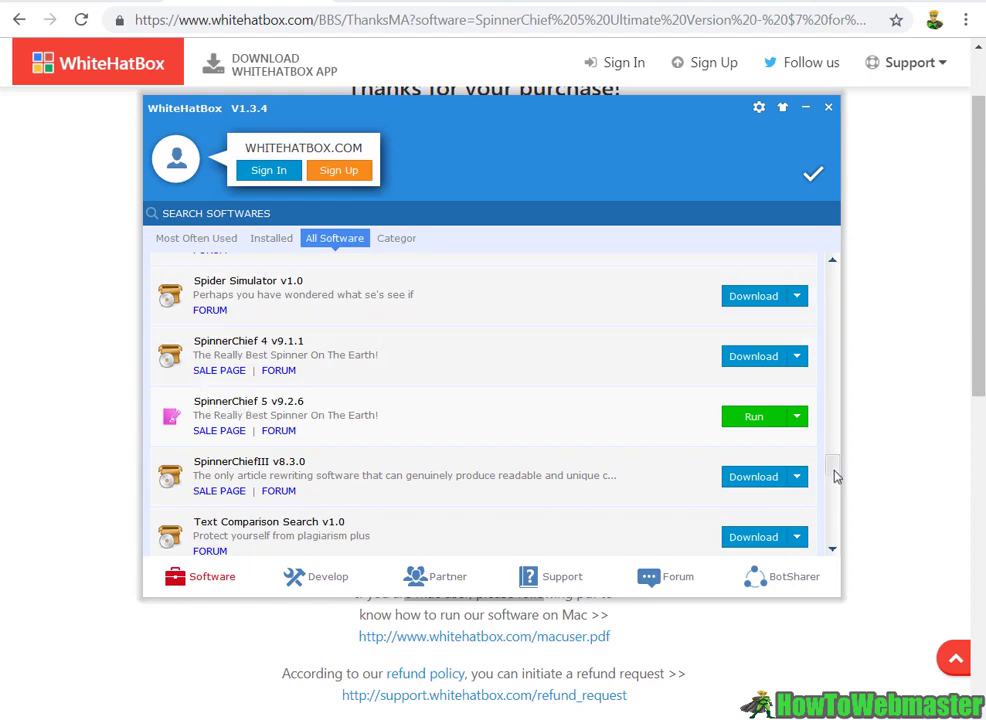
pyautogui.moveTo(836, 467); pyautogui.dragTo(796, 403)
pyautogui.scroll(-3, 785, 390)
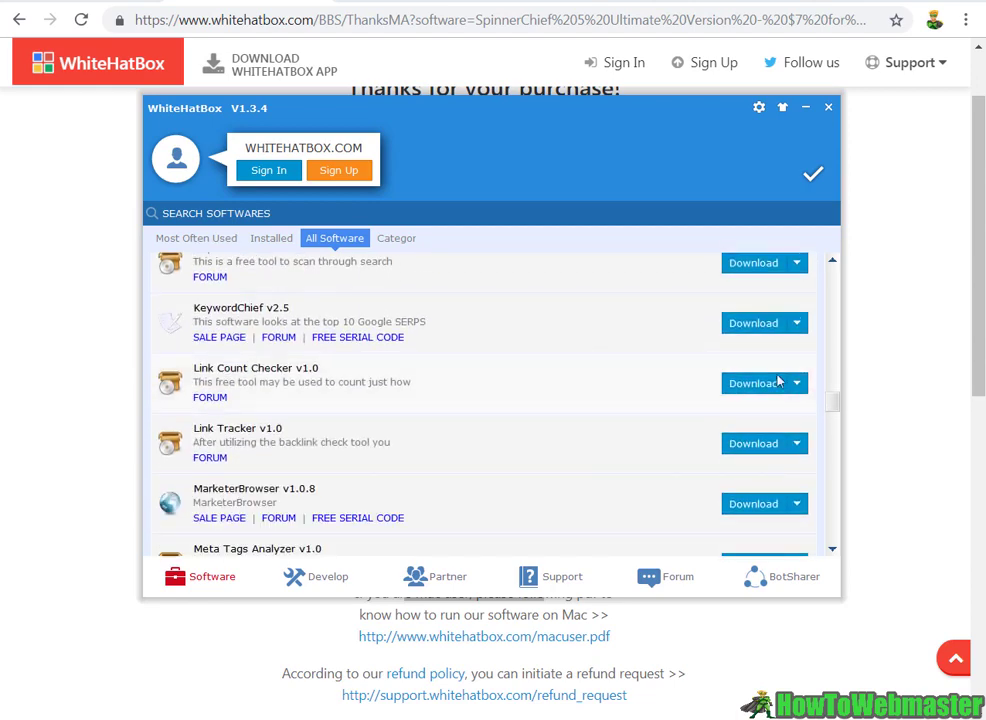
pyautogui.click(465, 213)
pyautogui.write('spinner')
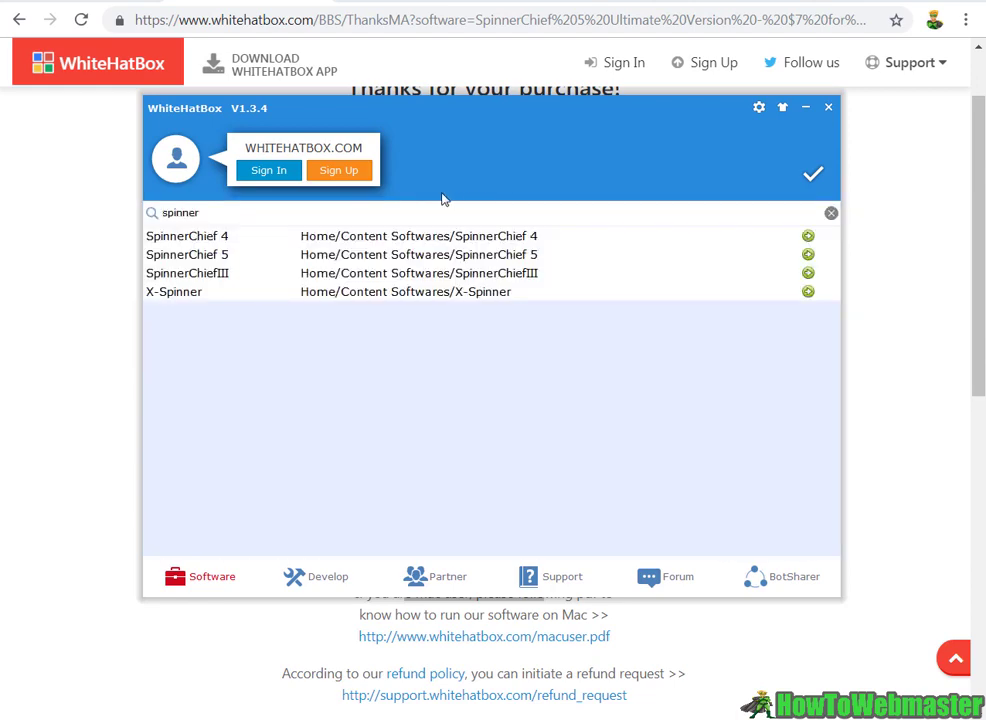
pyautogui.click(240, 258)
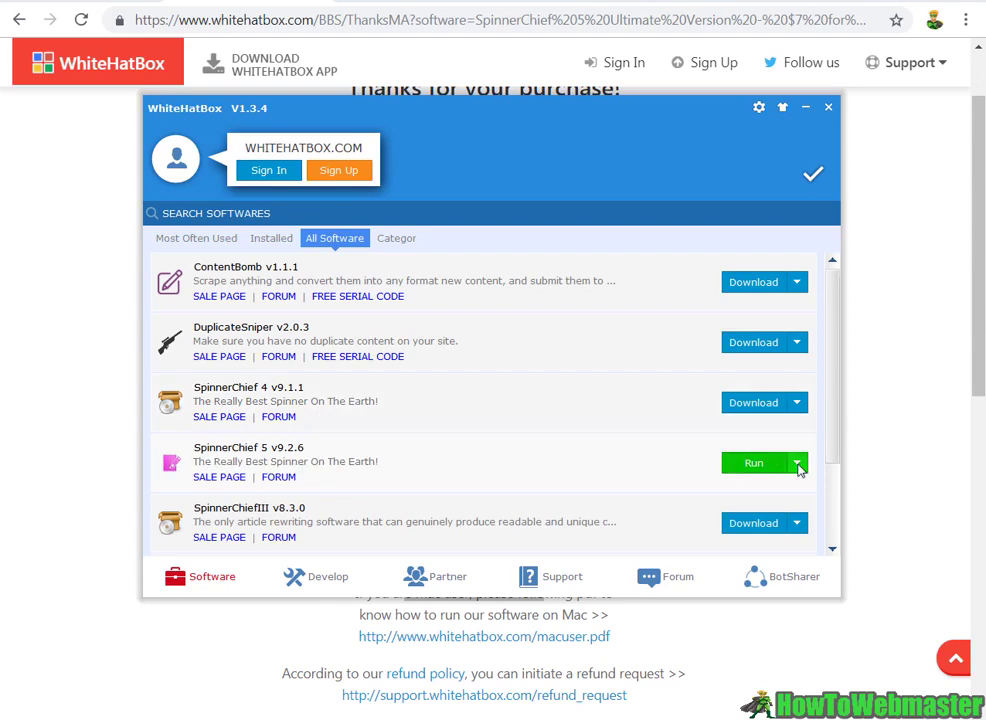
# Step: Return to the thank-you page, read the WhiteHatBox app download's False Alarm Notification about anti-virus software, and cancel the download
pyautogui.click(114, 336)
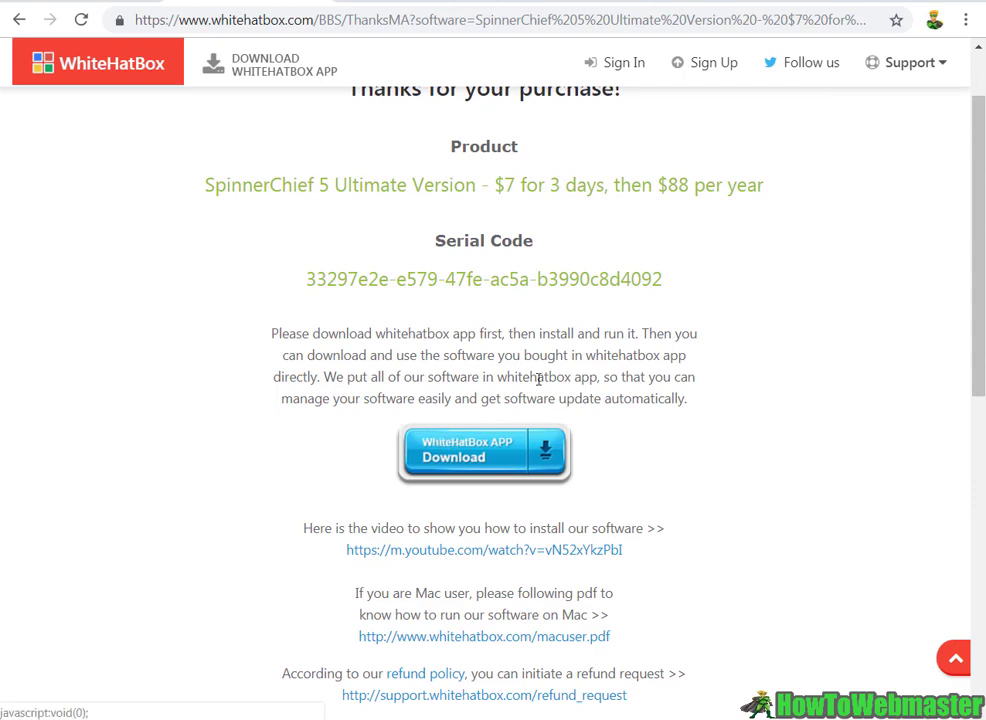
pyautogui.click(477, 455)
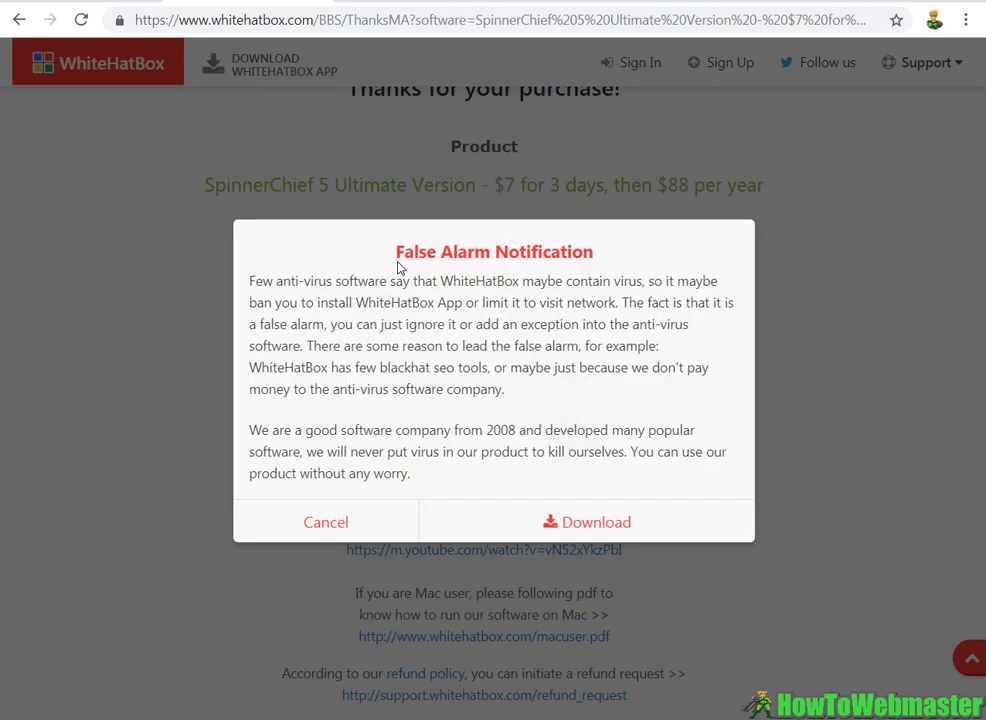
pyautogui.moveTo(398, 262); pyautogui.dragTo(612, 279)
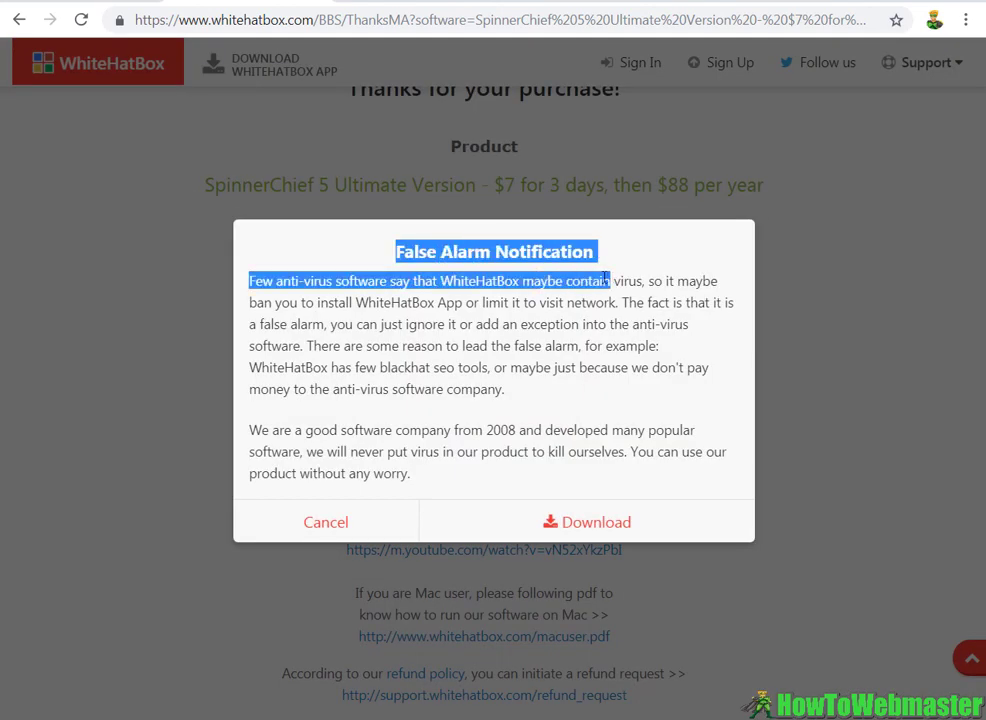
pyautogui.click(425, 361)
pyautogui.moveTo(639, 324); pyautogui.dragTo(631, 349)
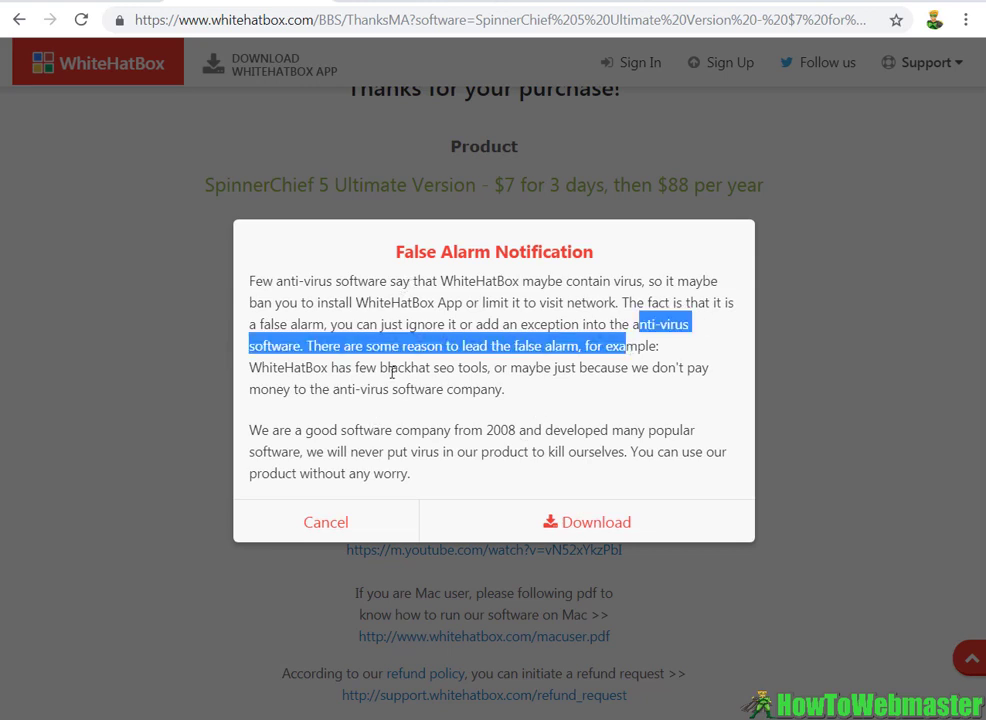
pyautogui.moveTo(379, 367); pyautogui.dragTo(616, 397)
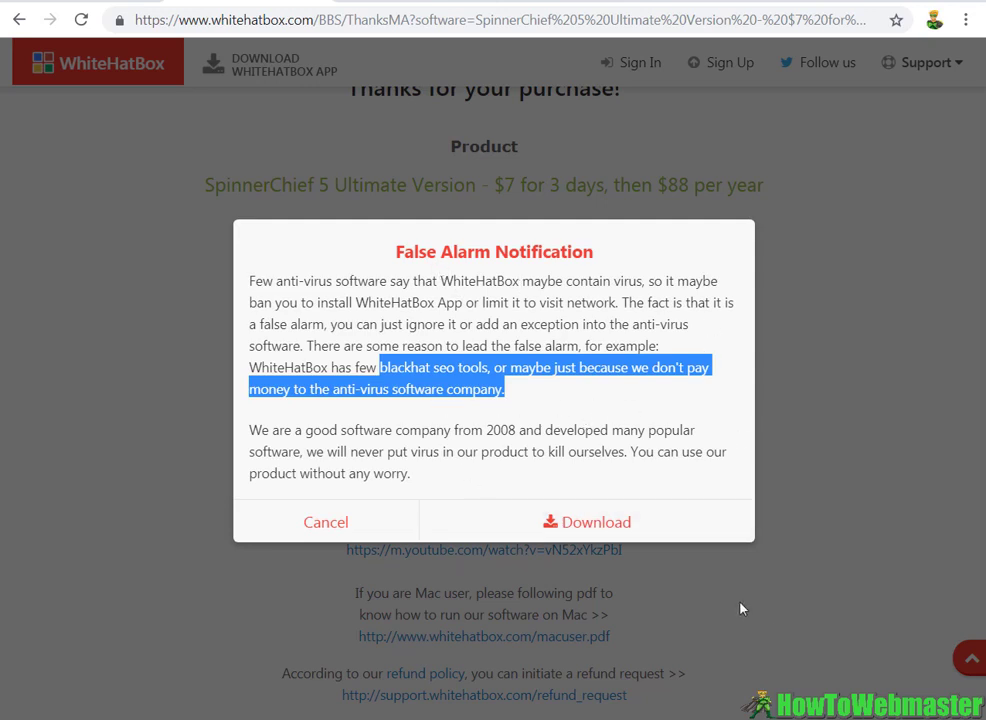
pyautogui.click(309, 531)
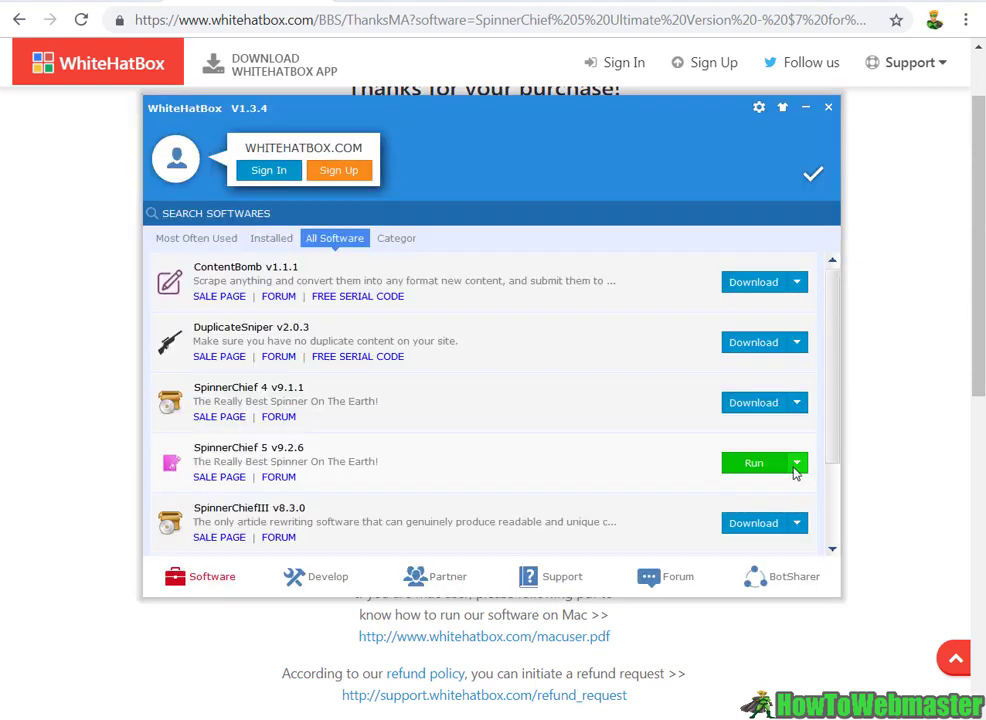
# Step: In the WhiteHatBox app, paste the purchased serial code as the new serial code for SpinnerChief 5
pyautogui.click(797, 465)
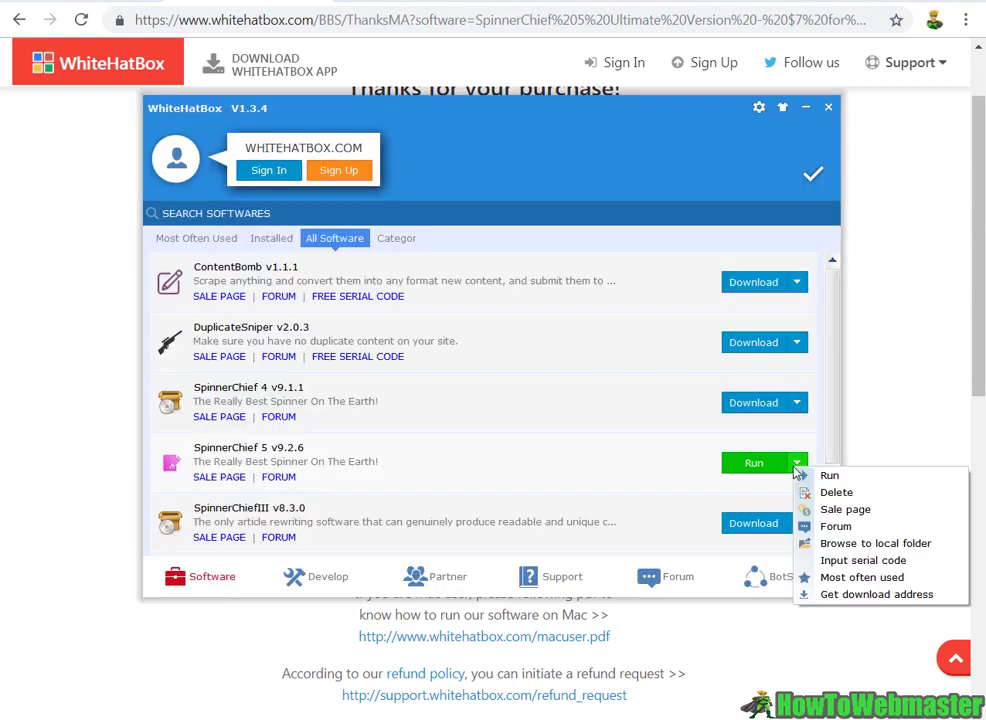
pyautogui.click(884, 562)
pyautogui.hotkey('ctrl', 'v')
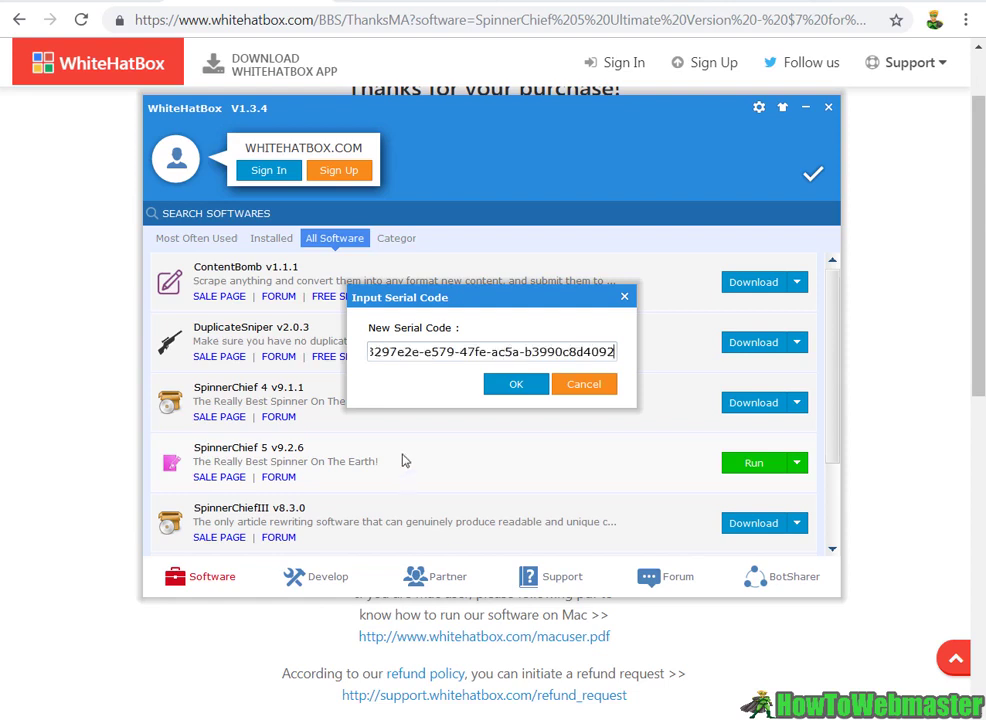
pyautogui.click(503, 384)
# Step: Run SpinnerChief 5, log in to the Elite/Ultimate Version and load the Cloud Thesaurus
pyautogui.click(797, 463)
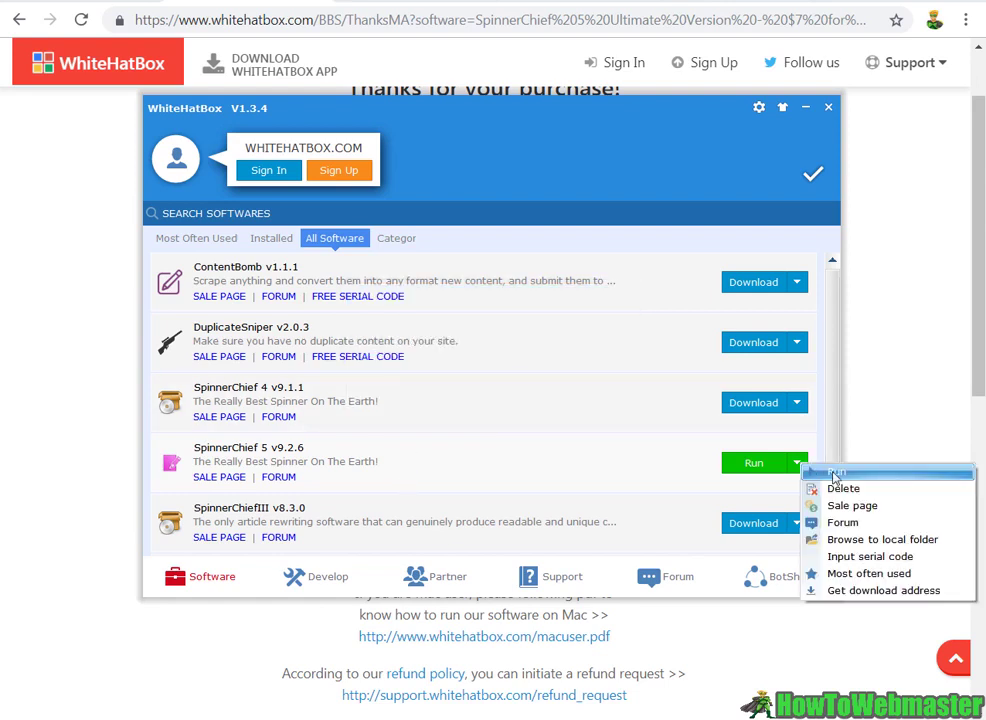
pyautogui.click(835, 473)
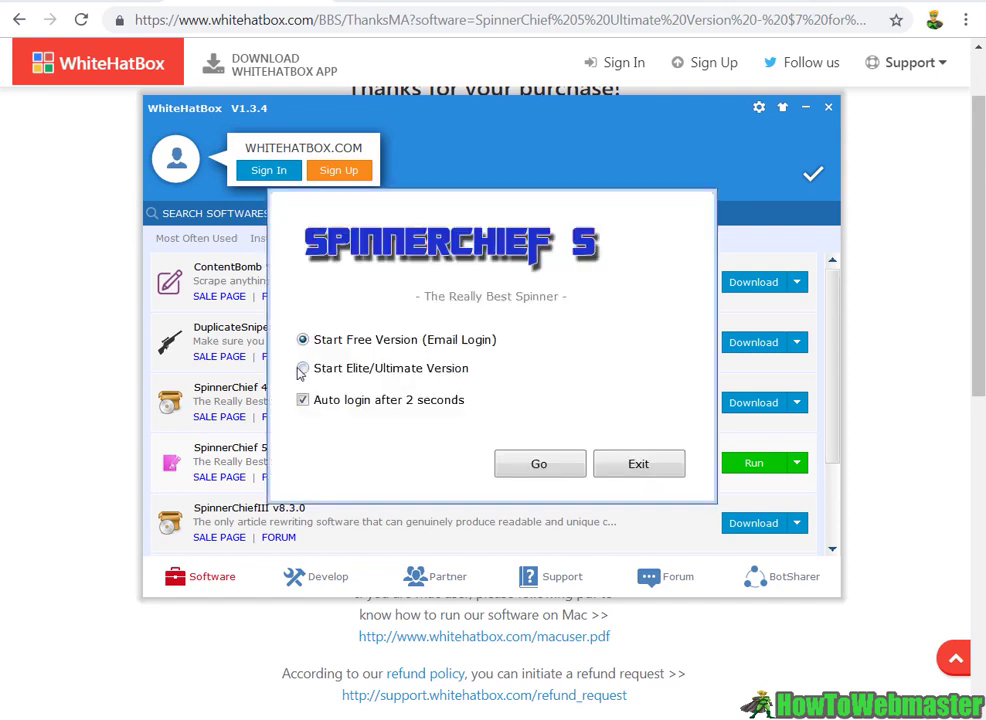
pyautogui.click(303, 369)
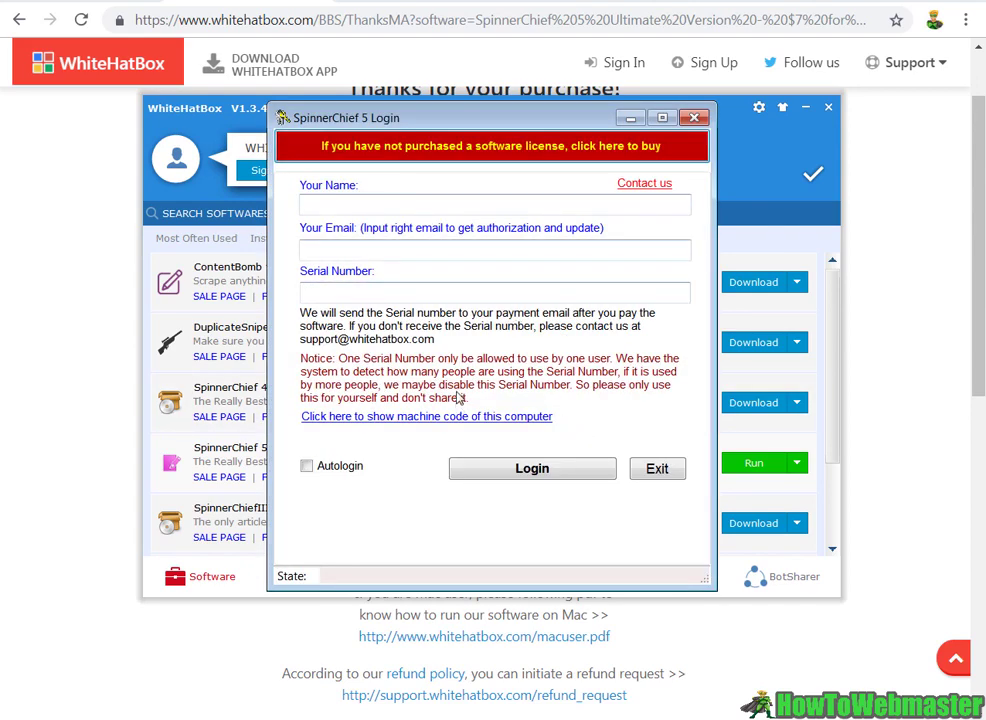
pyautogui.click(510, 472)
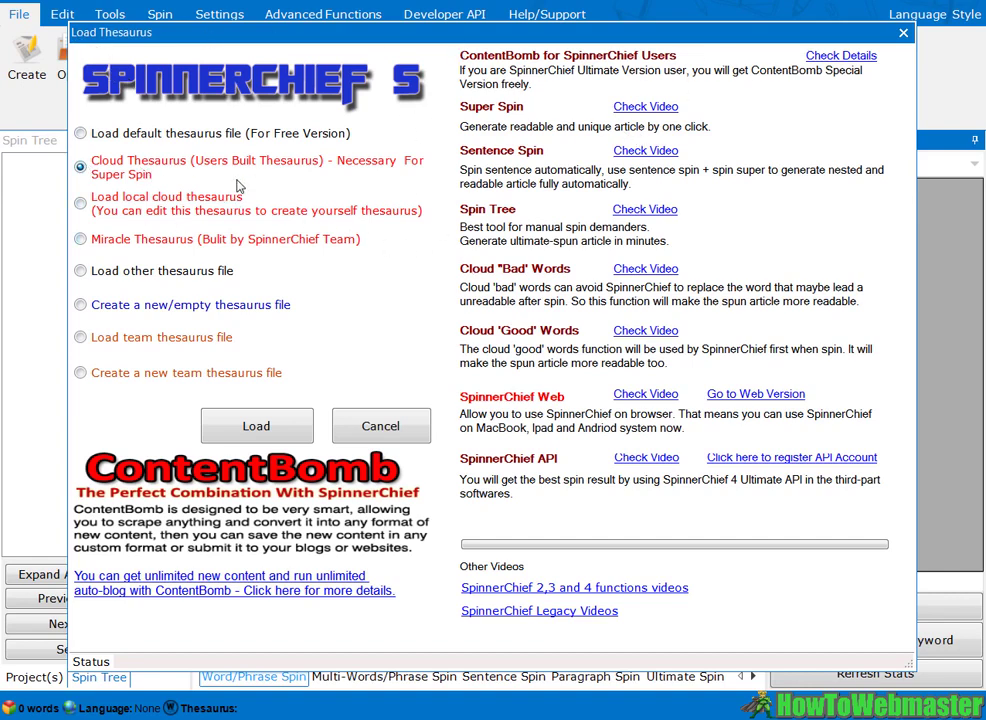
pyautogui.click(245, 427)
pyautogui.click(502, 326)
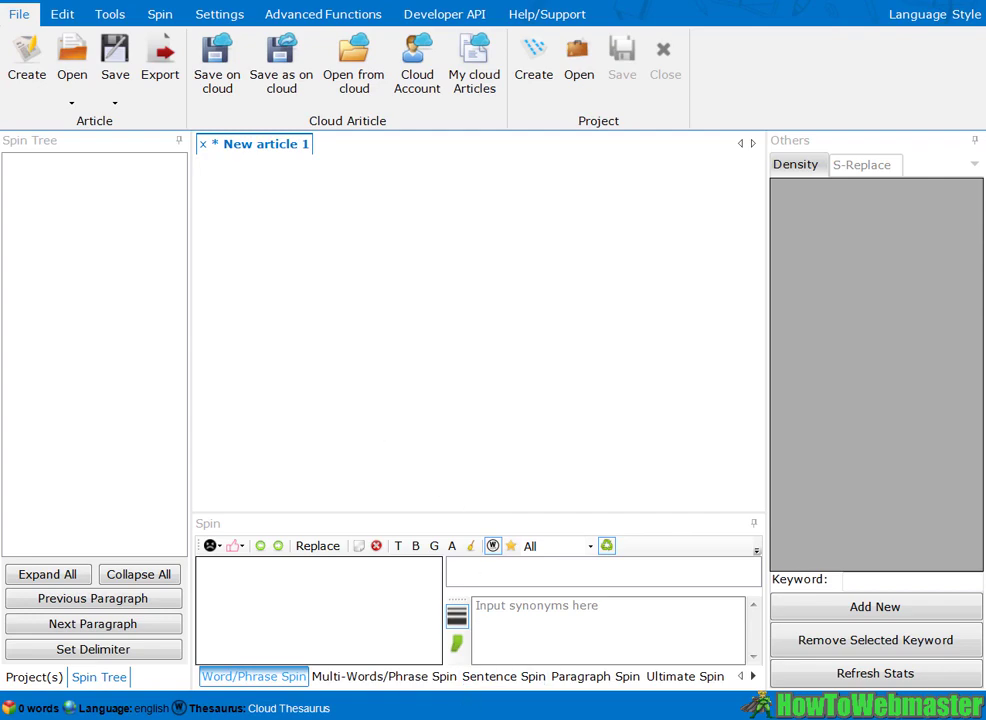
# Step: Copy the article body from 3Tips_For_Choosing_A_Web_Hosting_Company.txt in Notepad and paste it into the new SpinnerChief article
pyautogui.hotkey('alt', 'Tab')
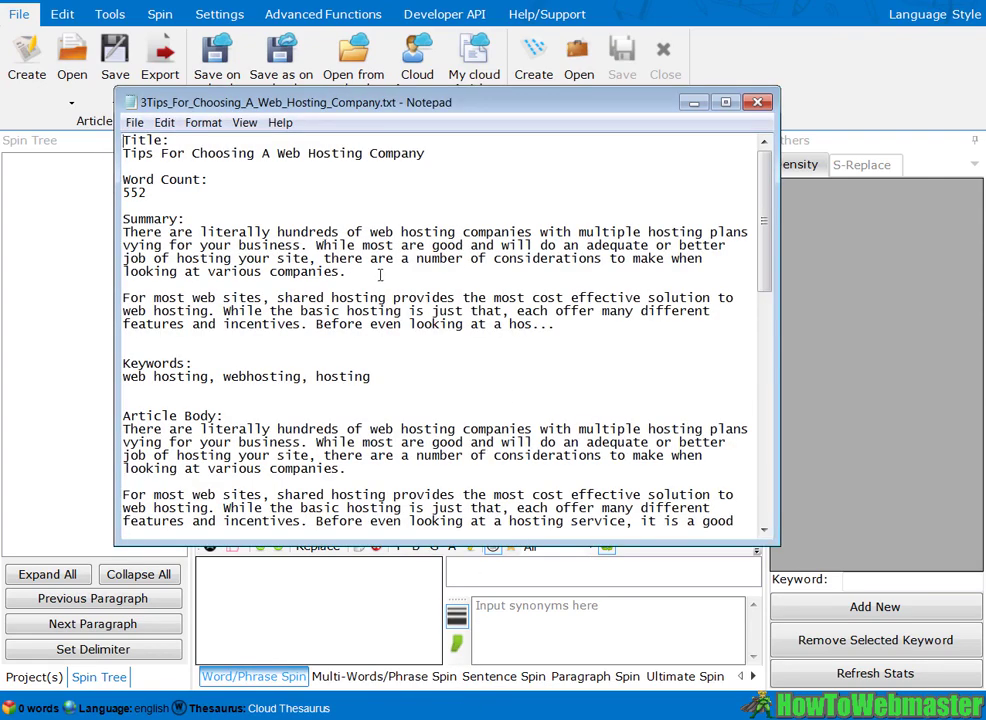
pyautogui.press('Down')
pyautogui.press('Down')
pyautogui.hotkey('alt', 'Tab')
pyautogui.hotkey('ctrl', 'v')
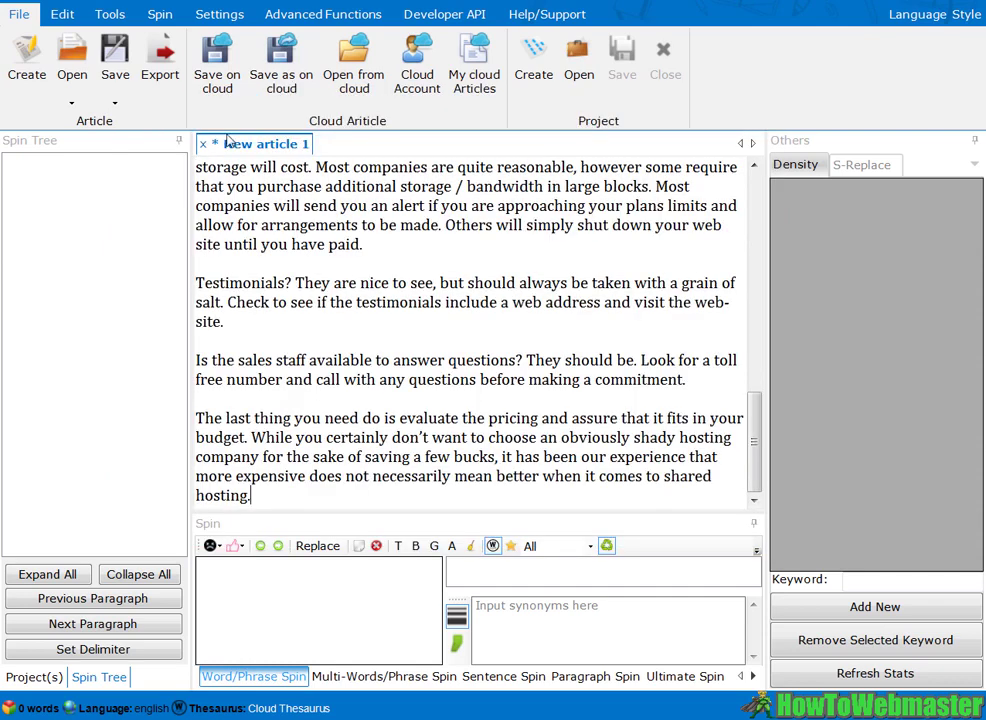
# Step: Add "now there" and "at this time there" as synonyms for the article's first word, "There"
pyautogui.scroll(2, 433, 305)
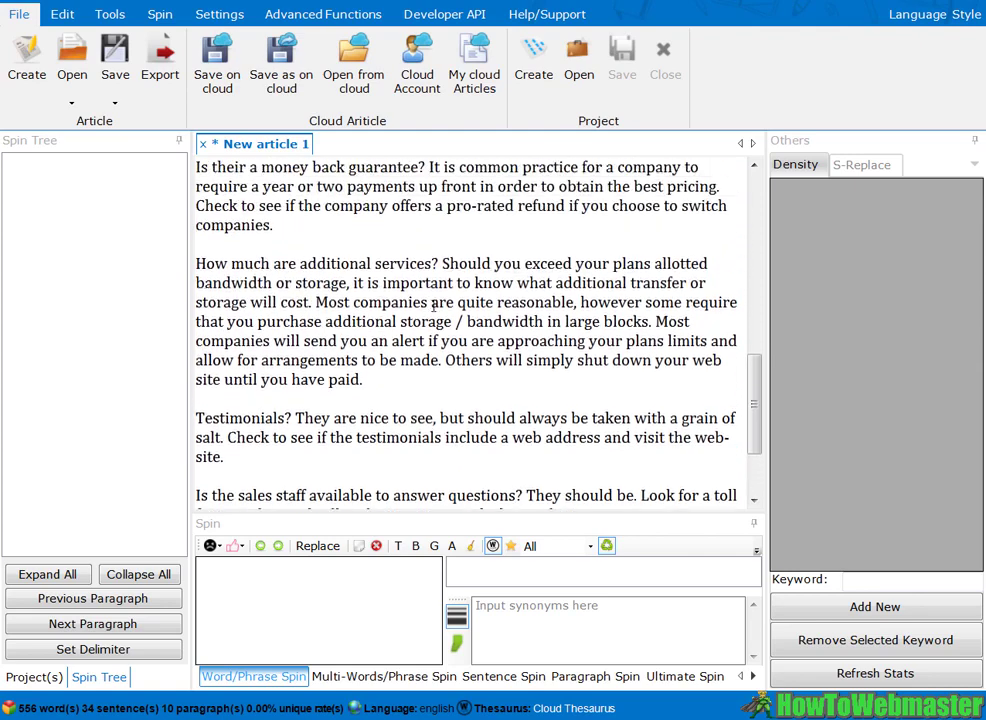
pyautogui.scroll(7, 433, 305)
pyautogui.click(222, 167)
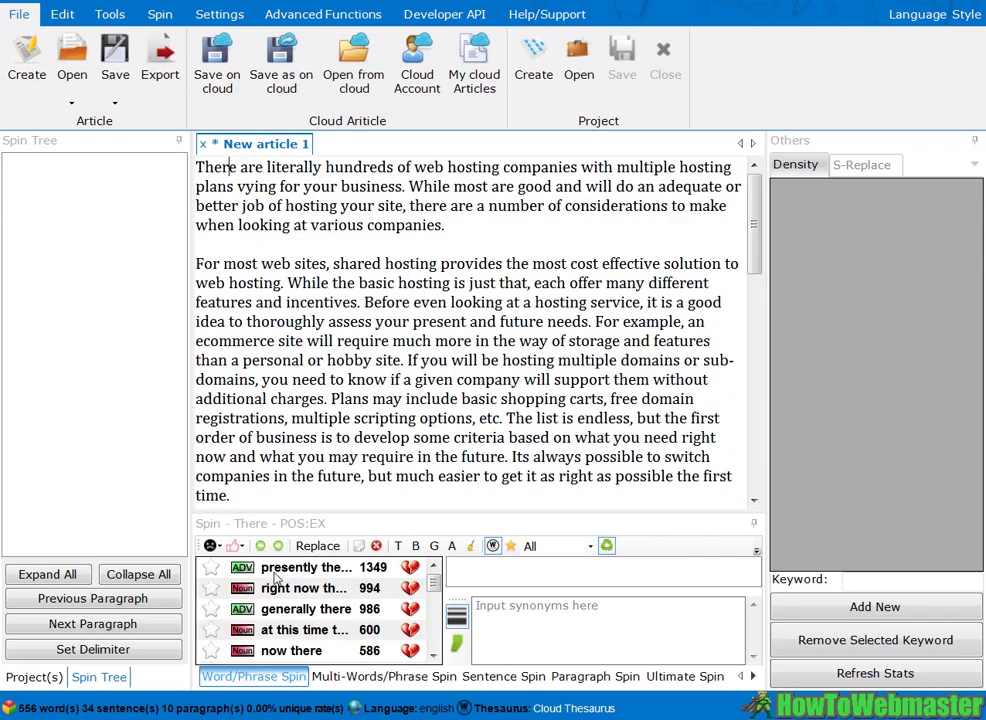
pyautogui.doubleClick(286, 651)
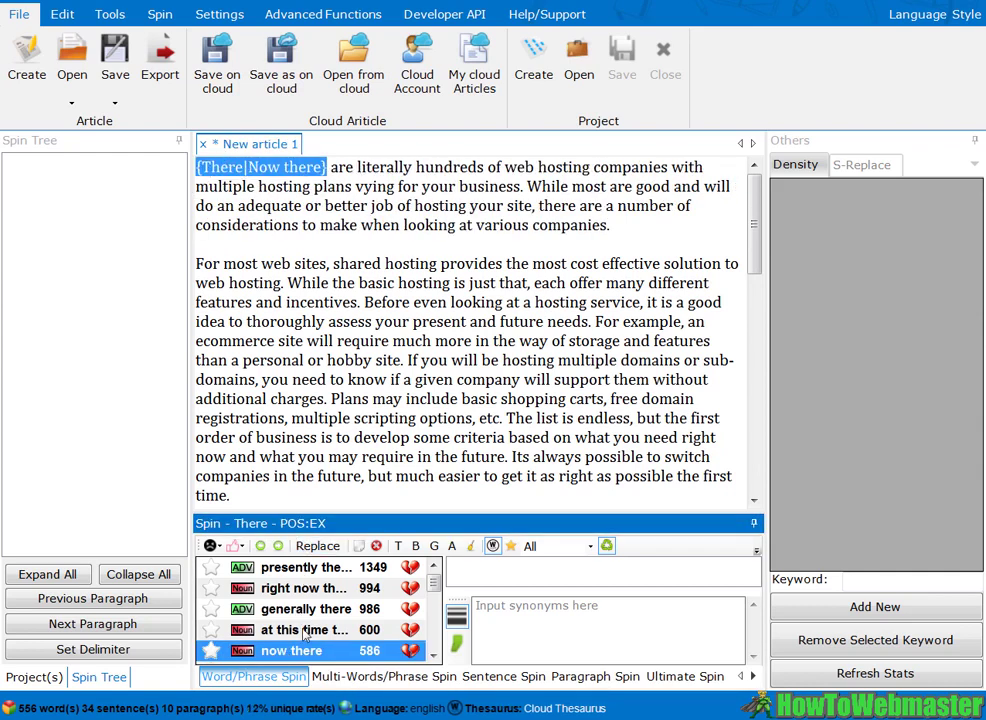
pyautogui.doubleClick(300, 630)
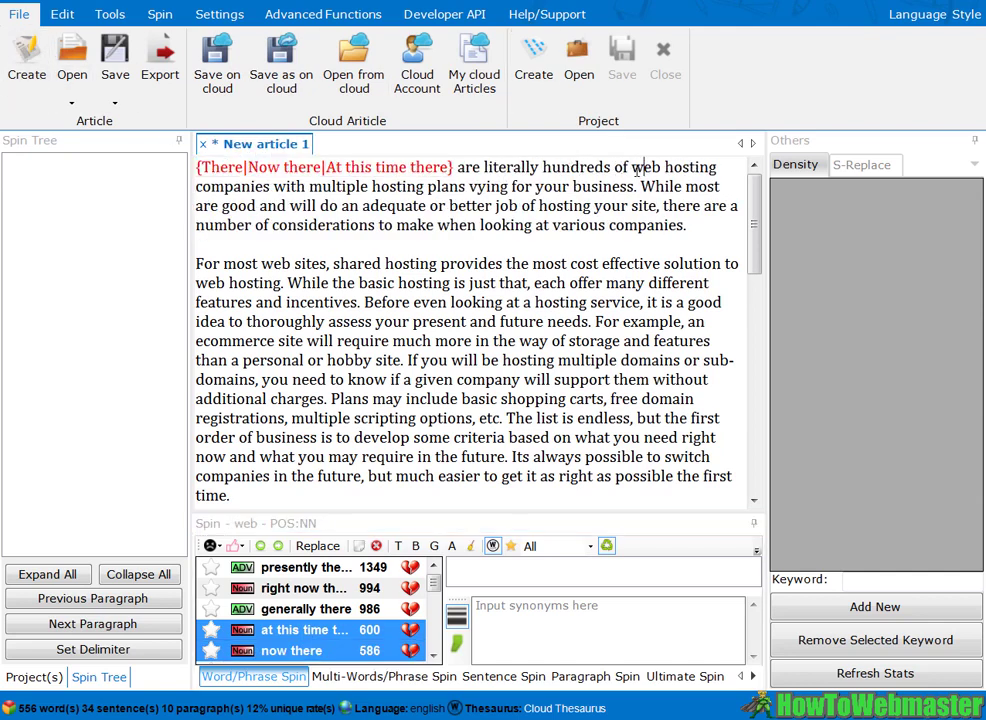
# Step: Add "online hosting" and "web host" as synonyms for the phrase "web hosting" in the first sentence
pyautogui.moveTo(634, 167); pyautogui.dragTo(704, 172)
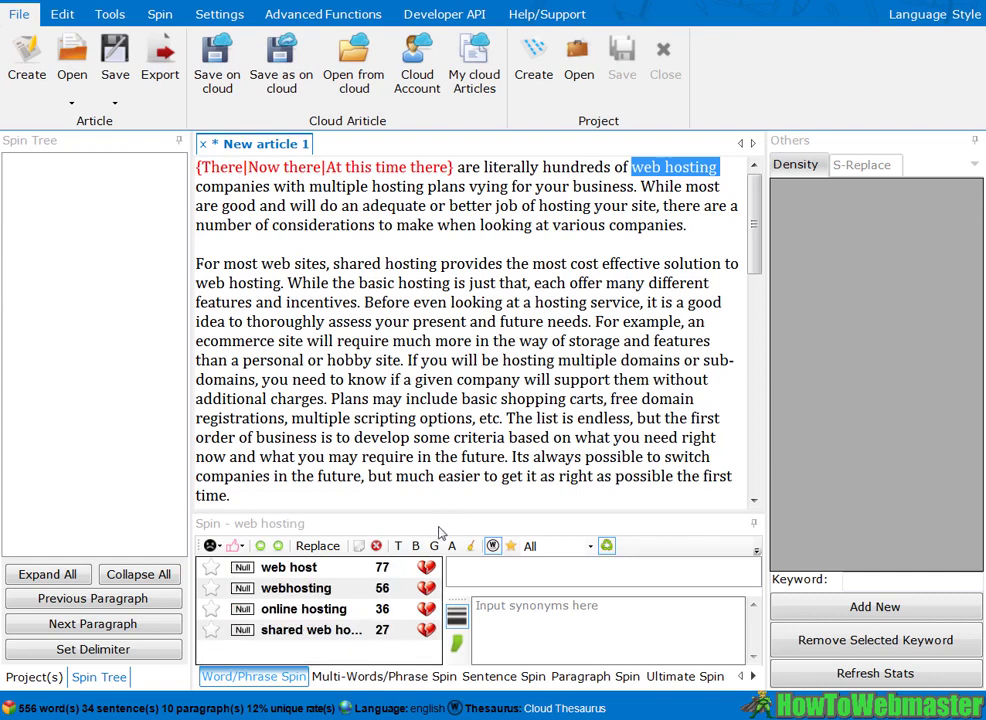
pyautogui.click(304, 612)
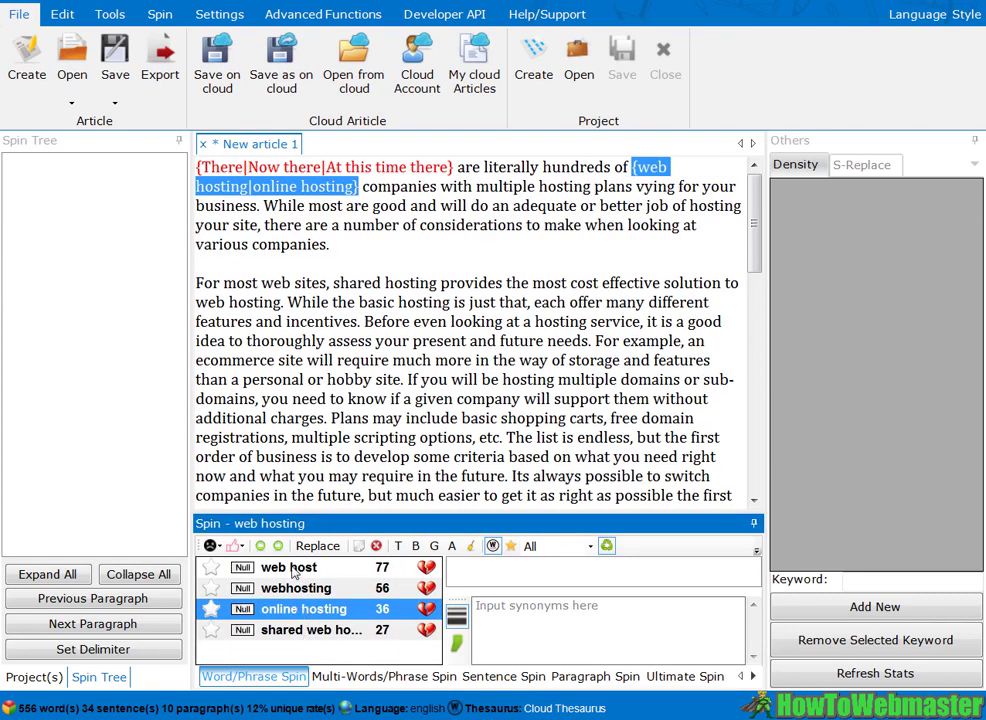
pyautogui.click(292, 570)
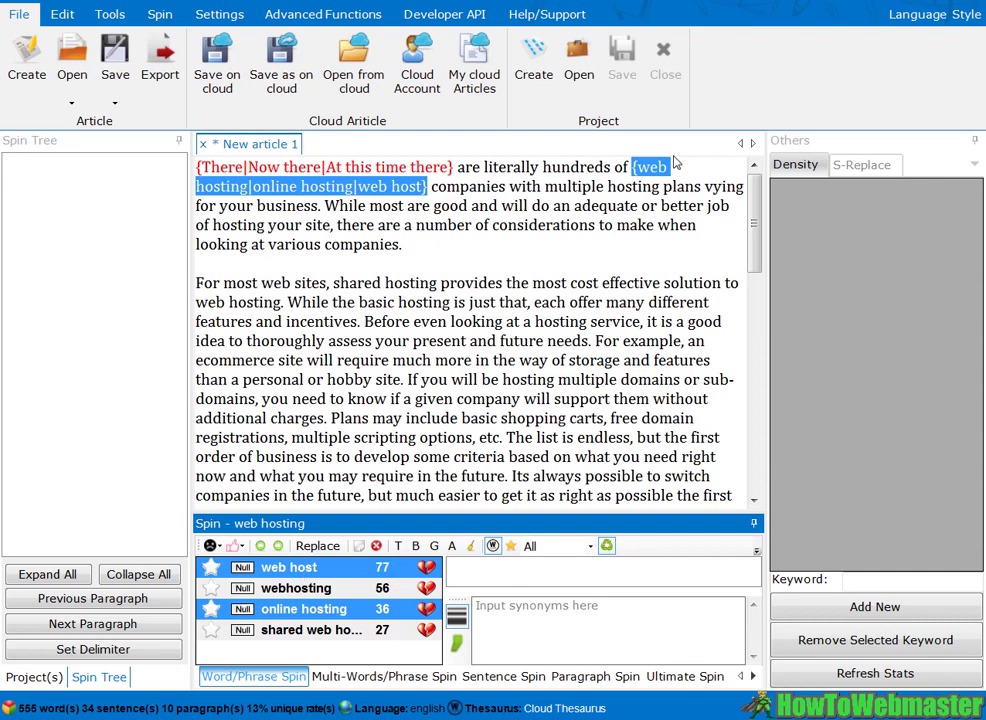
pyautogui.click(482, 205)
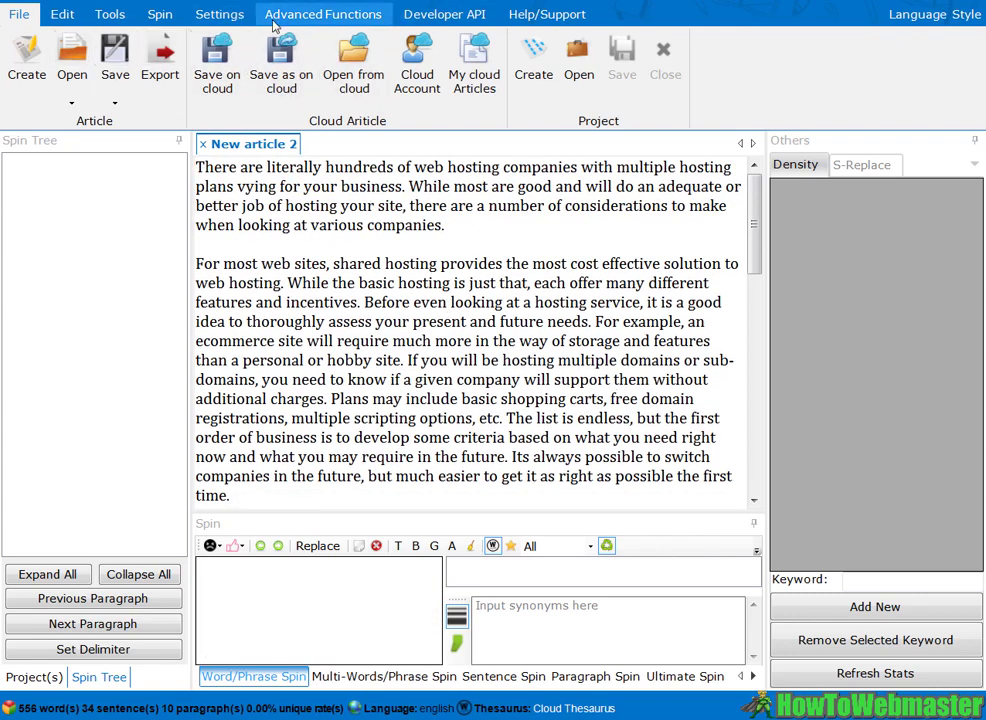
pyautogui.click(213, 14)
pyautogui.click(283, 14)
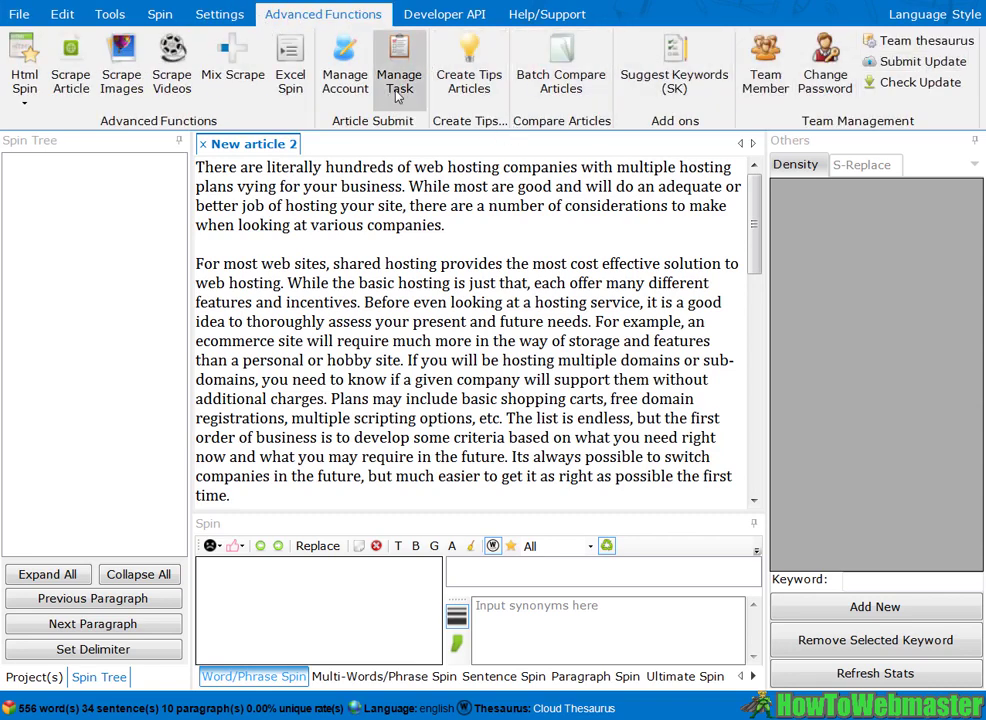
# Step: Try the spin method options in Super Spin, then spin the article with Spin to most readable
pyautogui.click(160, 14)
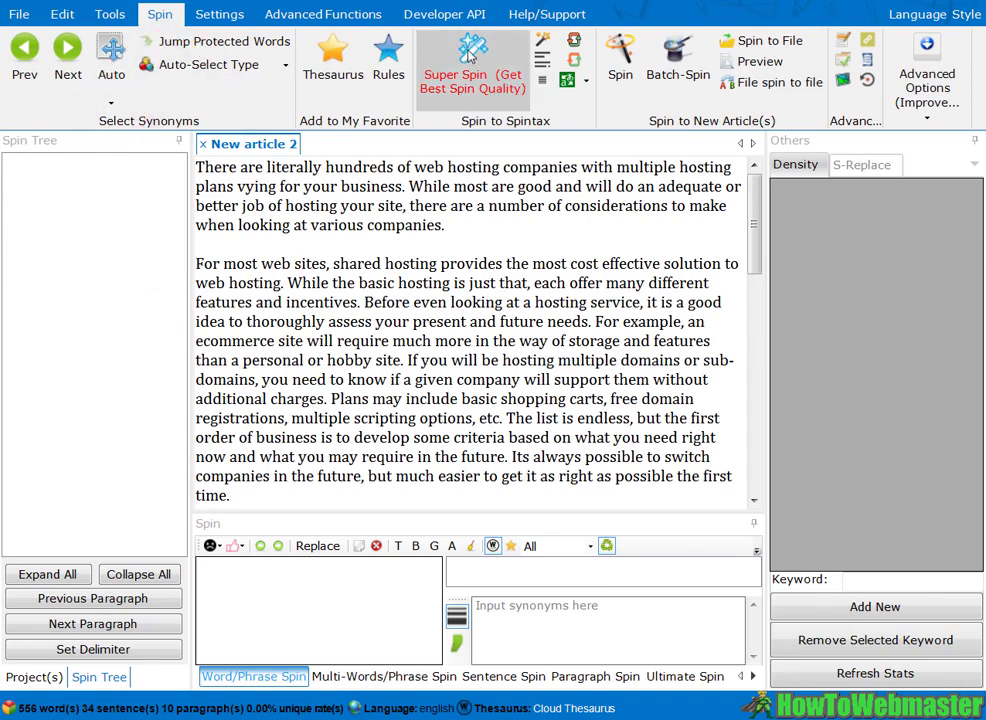
pyautogui.click(488, 86)
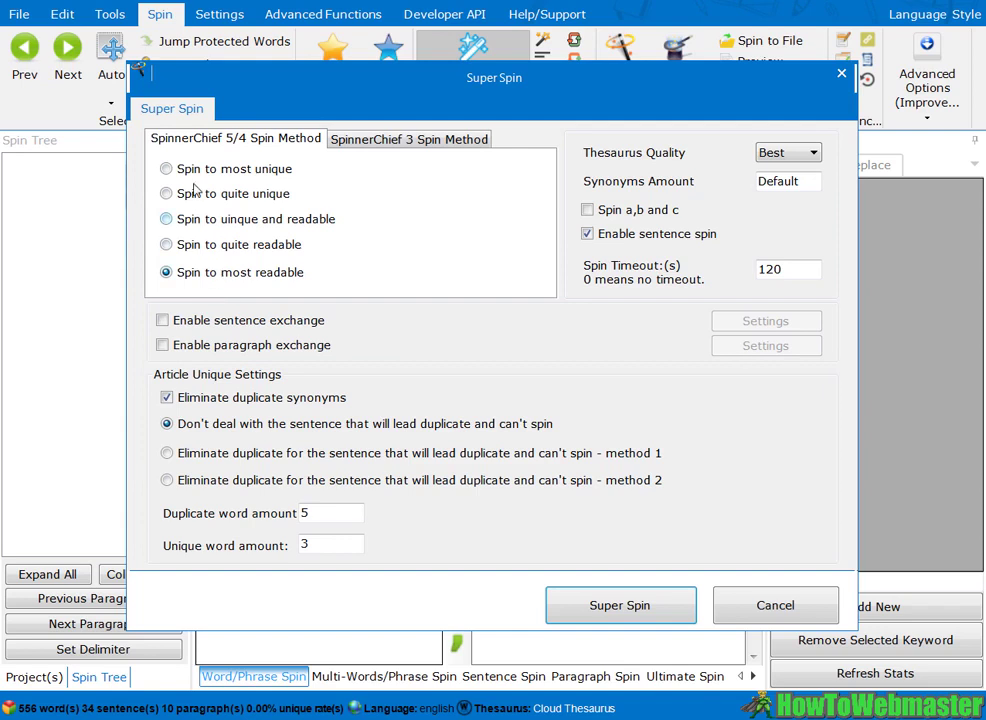
pyautogui.click(250, 220)
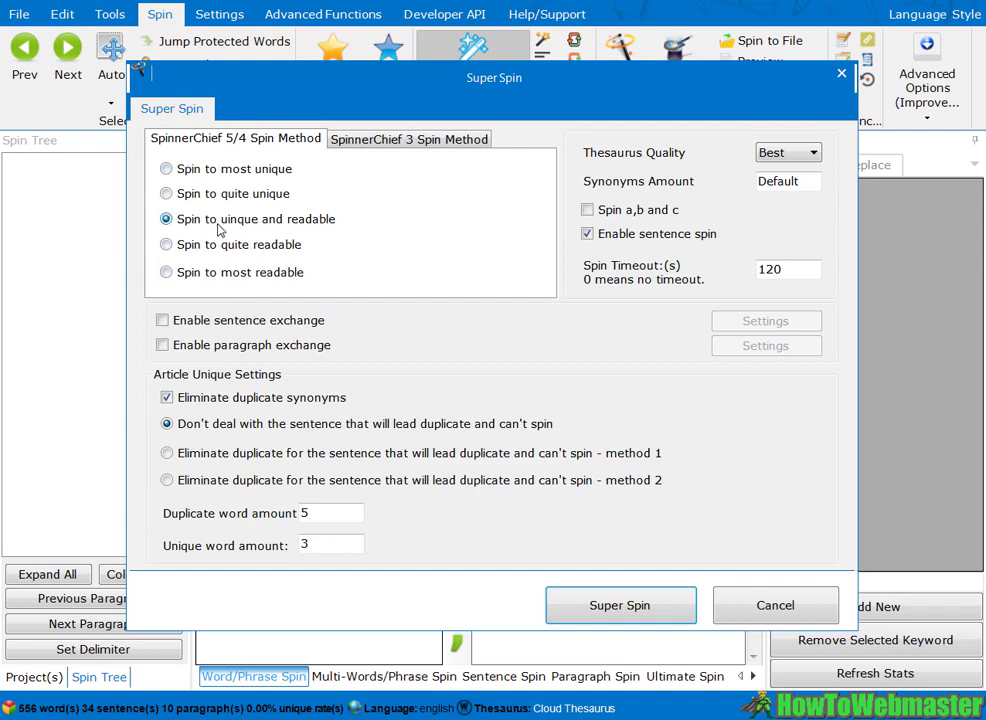
pyautogui.click(245, 272)
pyautogui.click(232, 222)
pyautogui.click(230, 171)
pyautogui.click(172, 221)
pyautogui.click(166, 271)
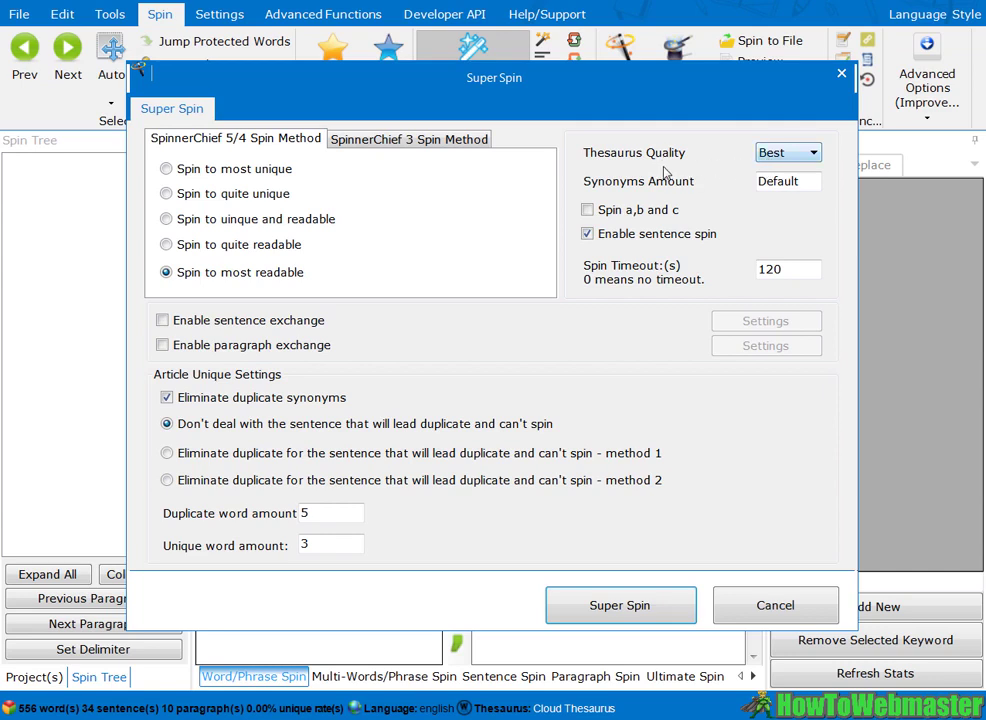
pyautogui.click(590, 605)
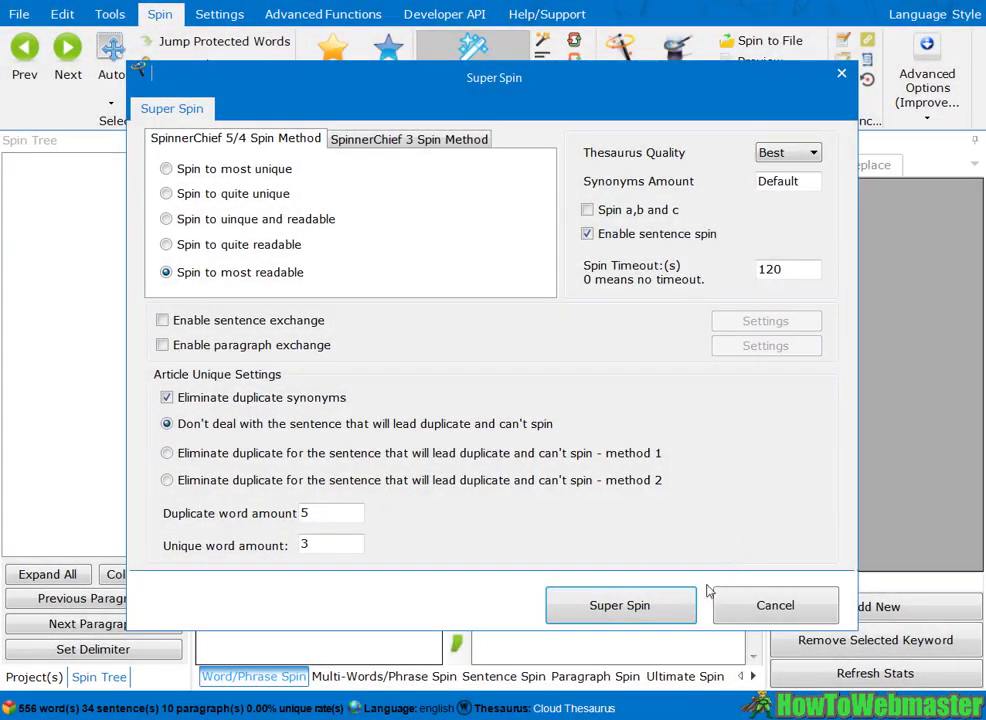
pyautogui.click(689, 608)
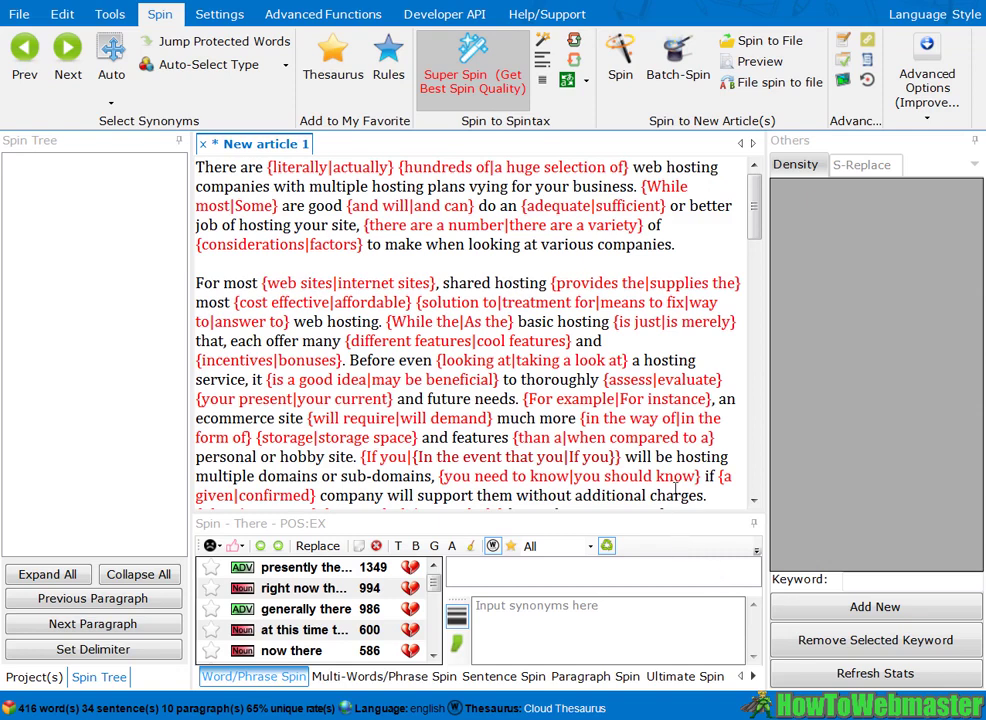
# Step: Examine the synonym alternatives that Super Spin inserted into the article's opening paragraphs
pyautogui.moveTo(268, 167); pyautogui.dragTo(591, 160)
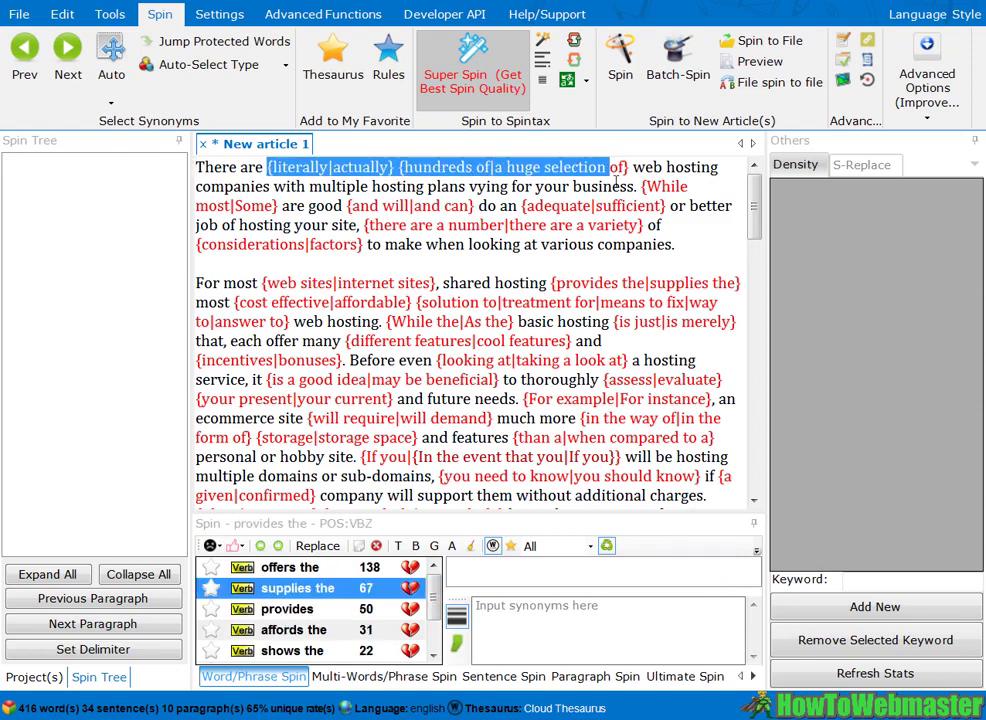
pyautogui.click(614, 321)
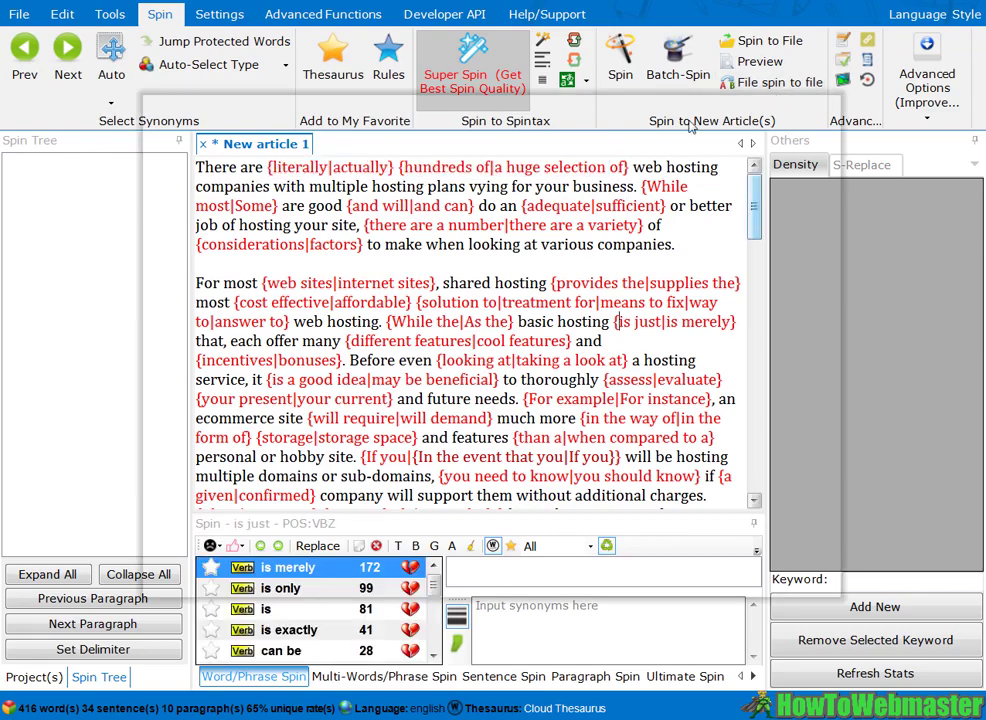
pyautogui.scroll(-2, 700, 100)
pyautogui.scroll(2, 708, 80)
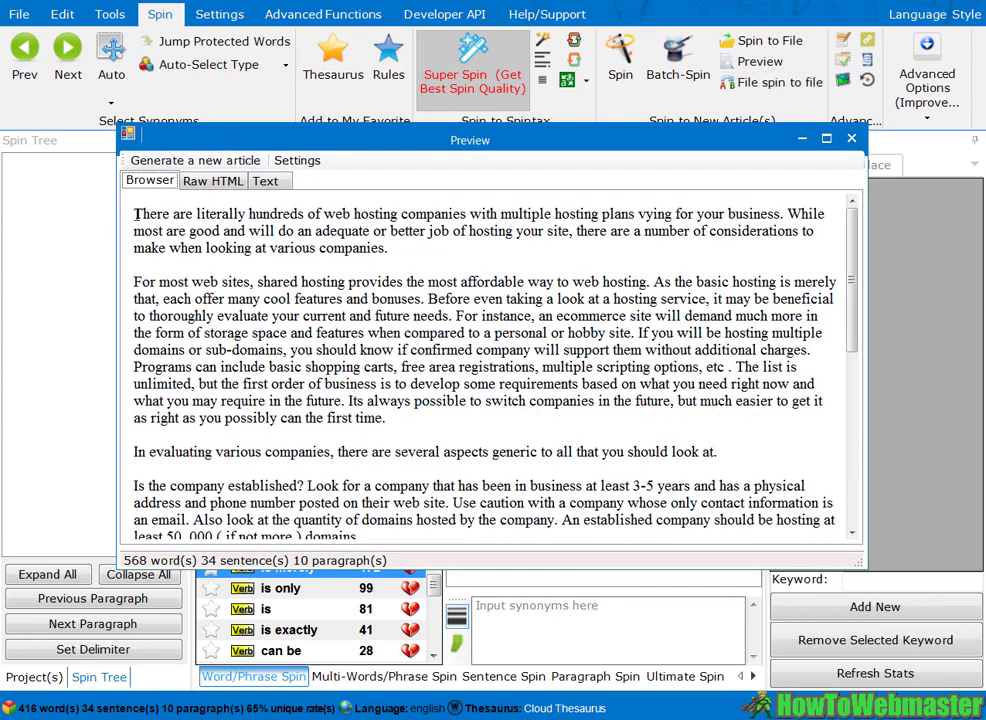
# Step: Review the preview of the spun article, then switch to Copyscape and compare the original text with the spun version
pyautogui.moveTo(137, 213); pyautogui.dragTo(657, 298)
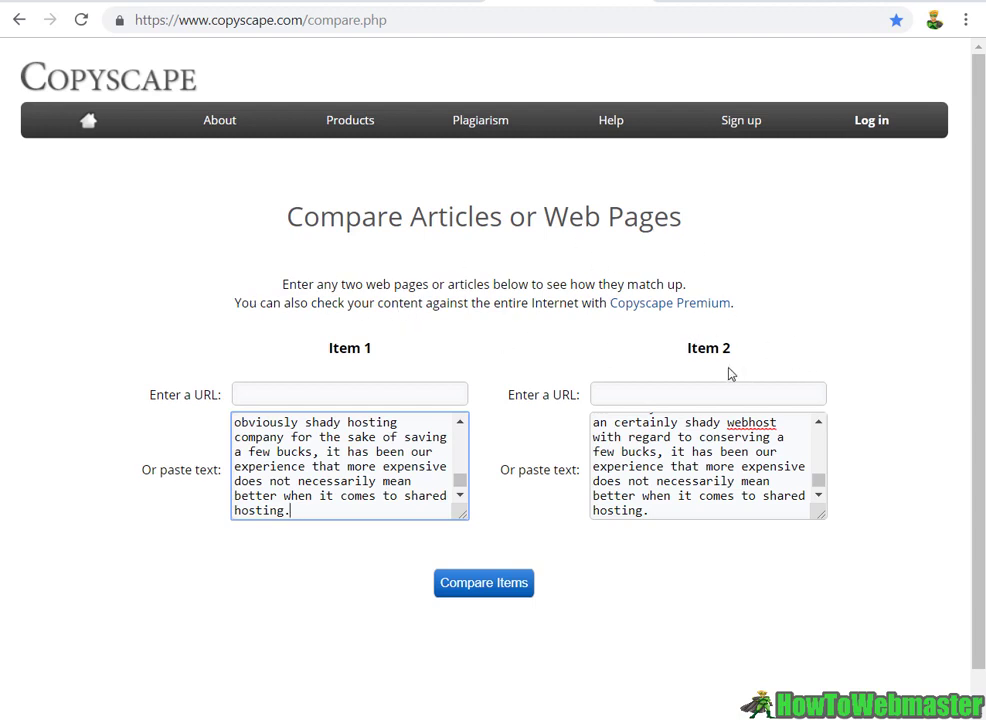
pyautogui.click(463, 592)
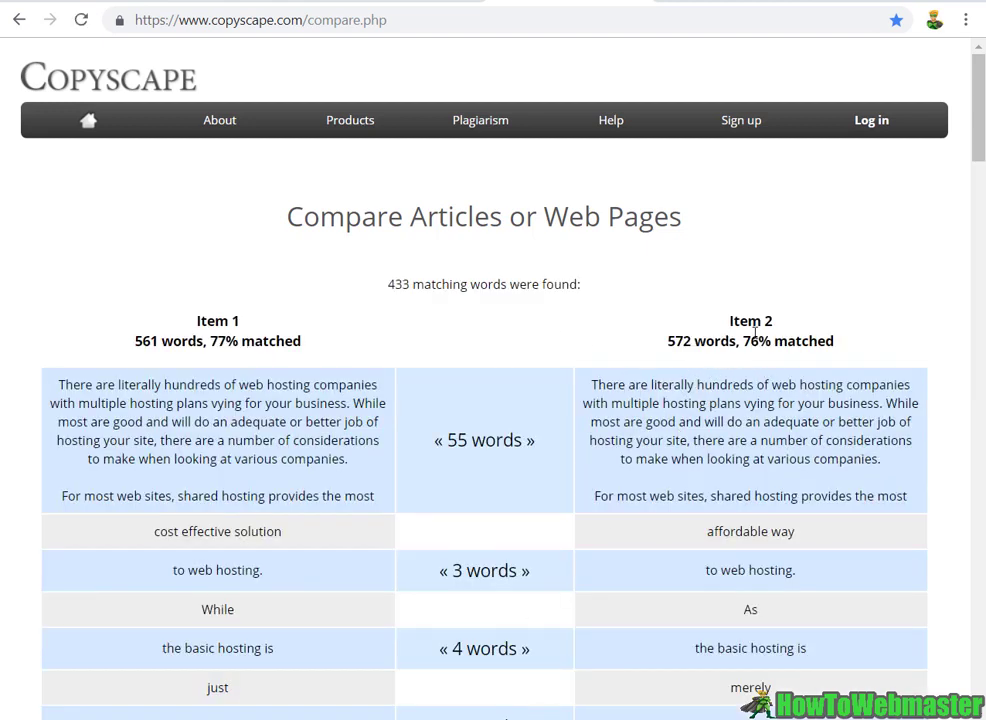
# Step: Examine the match percentage of the most readable spun version in the Copyscape comparison
pyautogui.moveTo(745, 341); pyautogui.dragTo(846, 344)
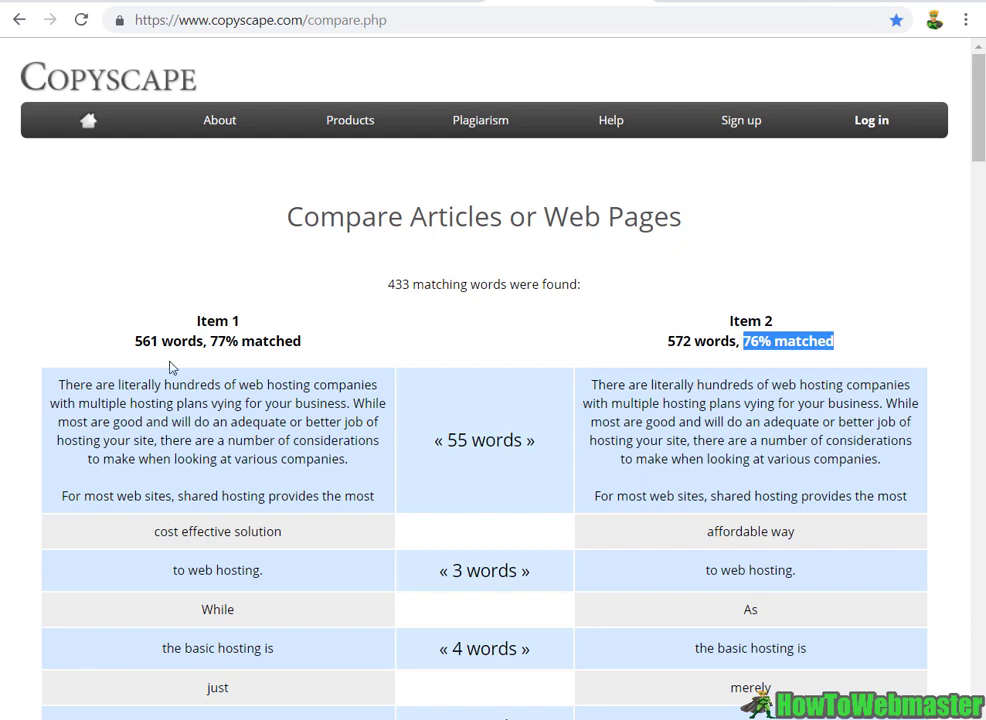
pyautogui.click(751, 341)
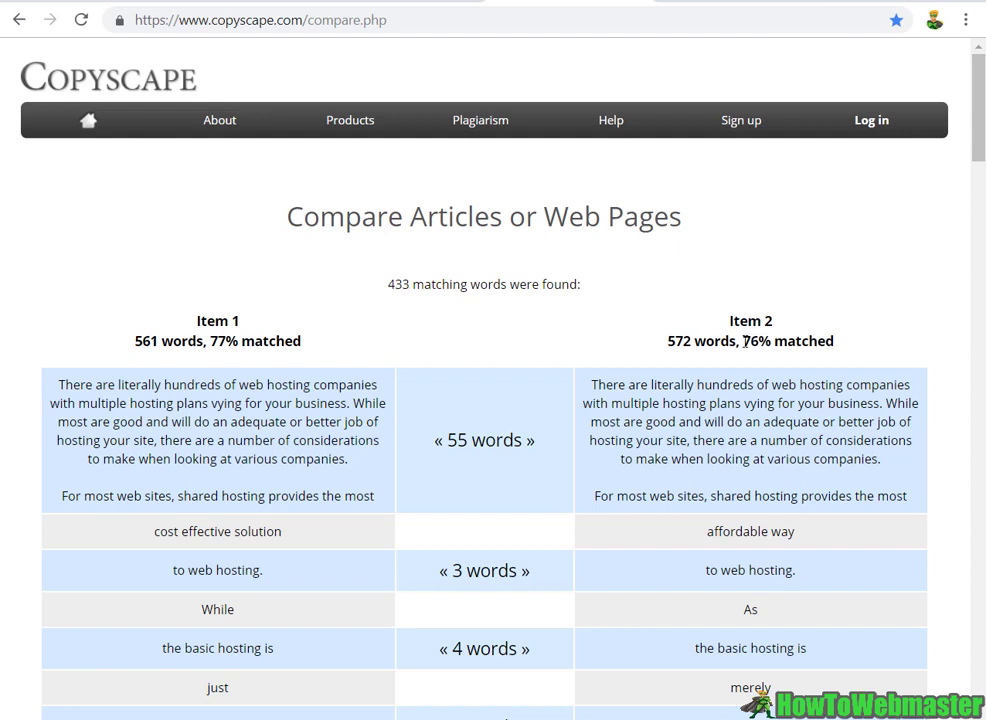
pyautogui.moveTo(744, 341); pyautogui.dragTo(851, 354)
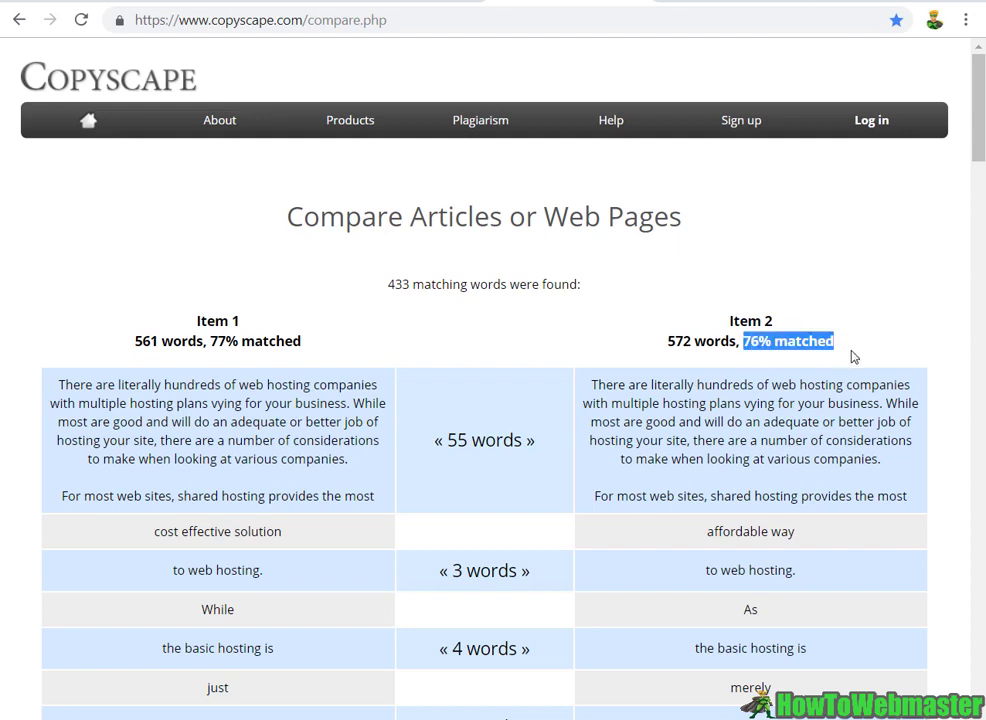
pyautogui.click(776, 348)
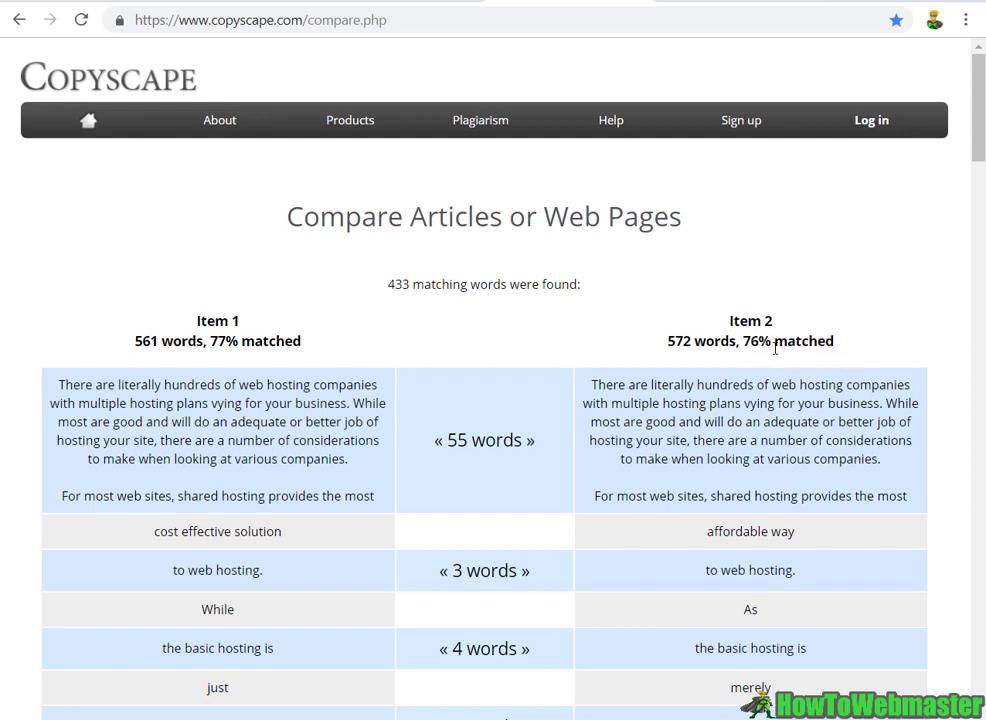
pyautogui.moveTo(759, 346); pyautogui.dragTo(743, 347)
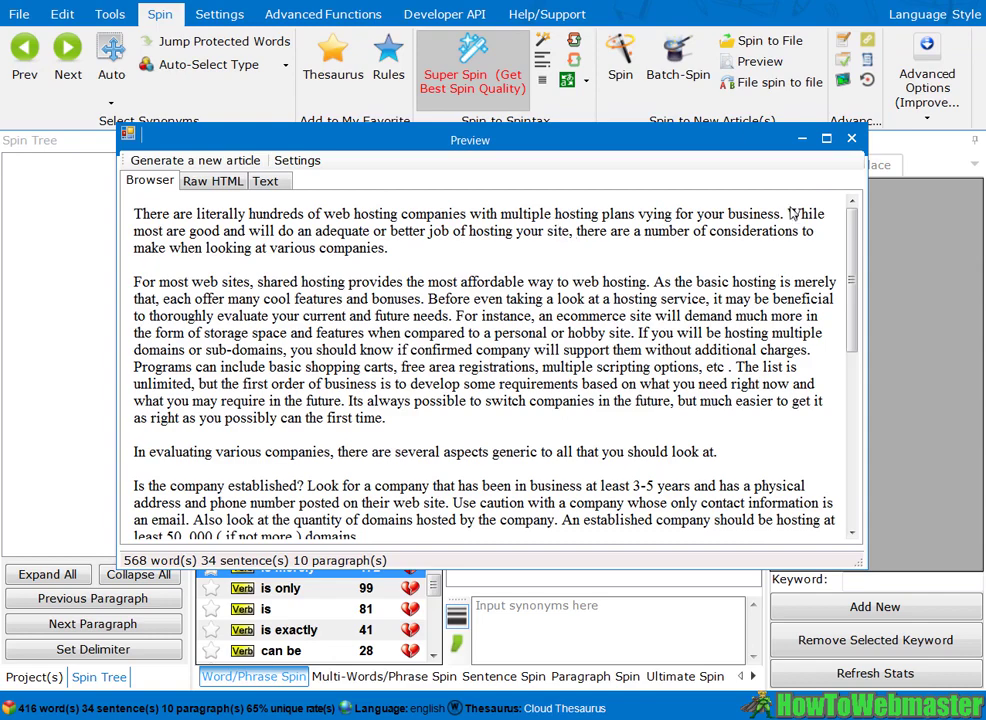
# Step: Return to SpinnerChief, Super Spin the original article with the unique and readable method, and preview the spun version
pyautogui.press('Escape')
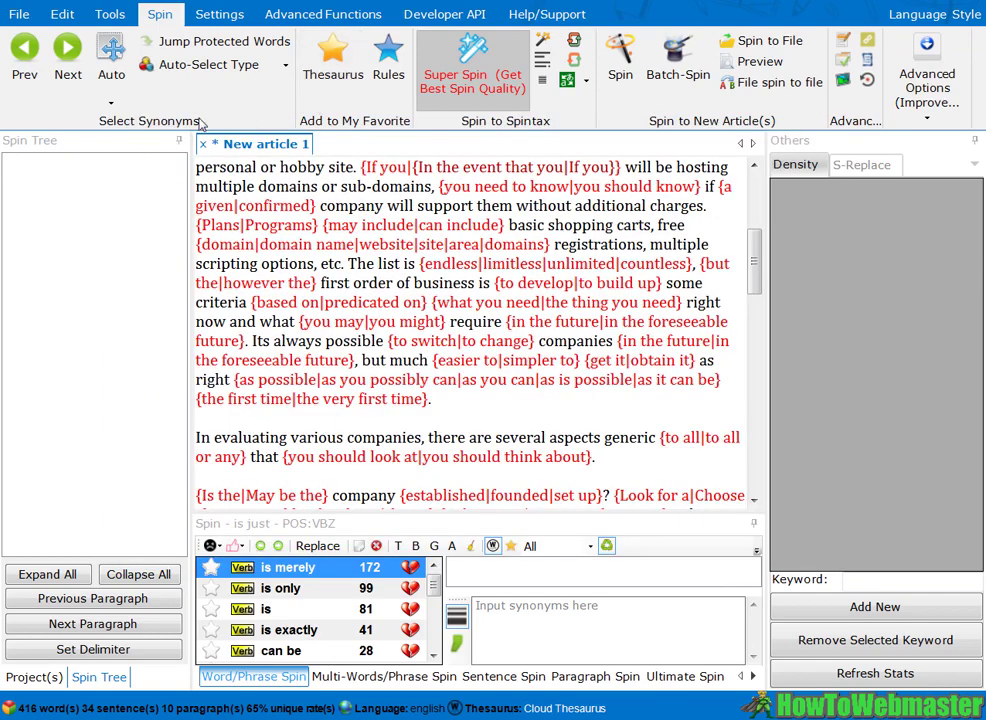
pyautogui.scroll(5, 508, 232)
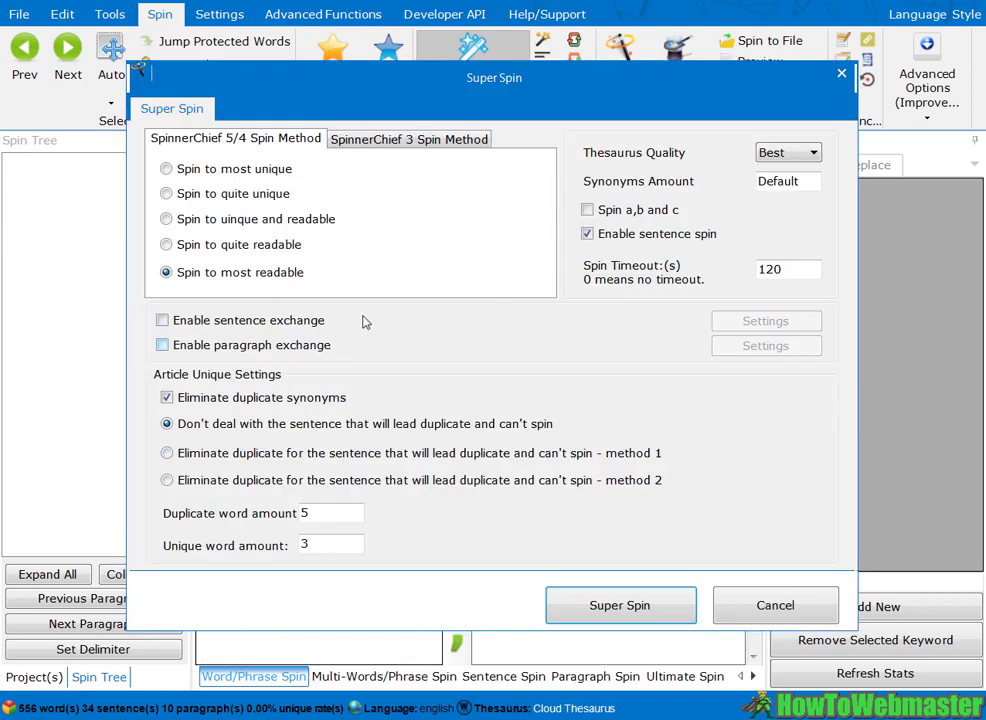
pyautogui.click(166, 220)
pyautogui.click(628, 606)
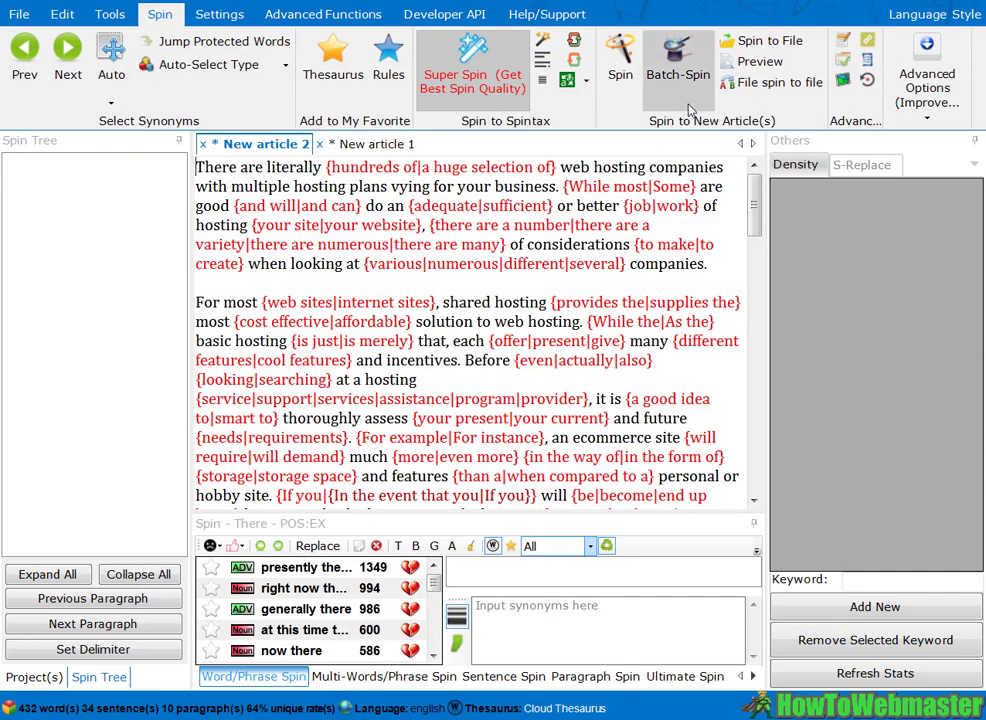
pyautogui.click(756, 62)
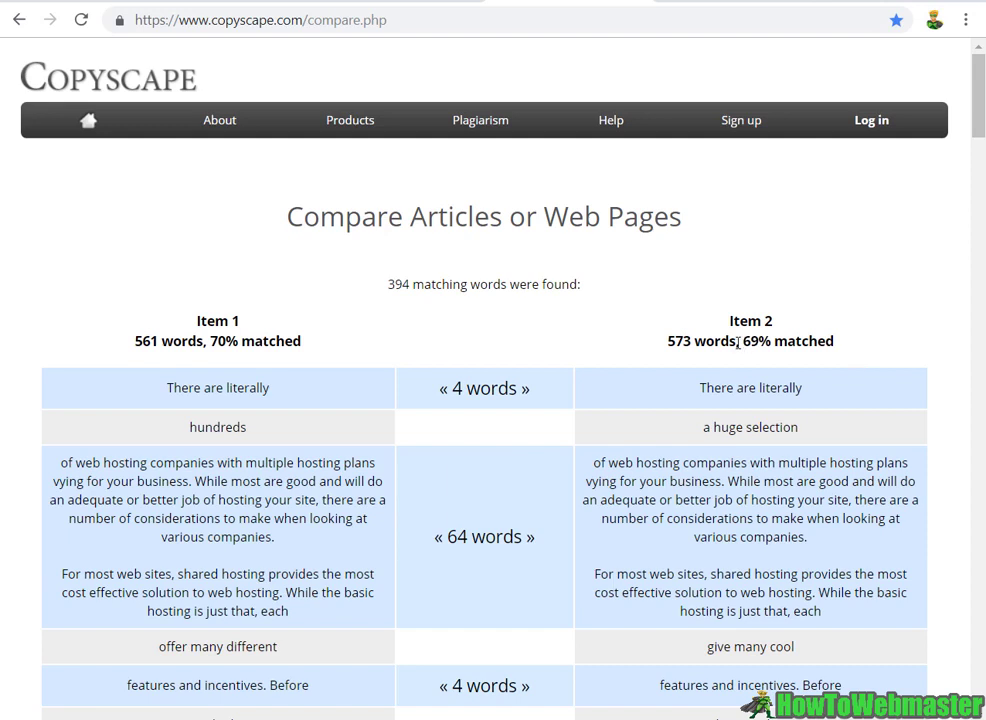
# Step: Check the unique and readable version's match percentage on Copyscape, then read through its preview in SpinnerChief
pyautogui.moveTo(743, 340); pyautogui.dragTo(820, 341)
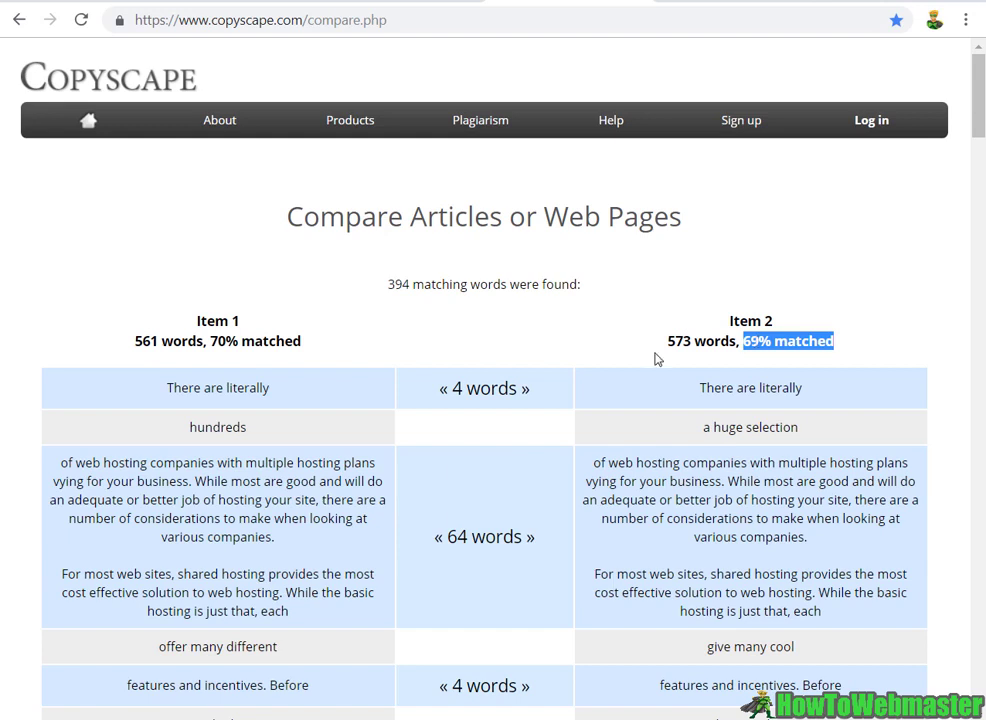
pyautogui.click(747, 338)
pyautogui.doubleClick(754, 338)
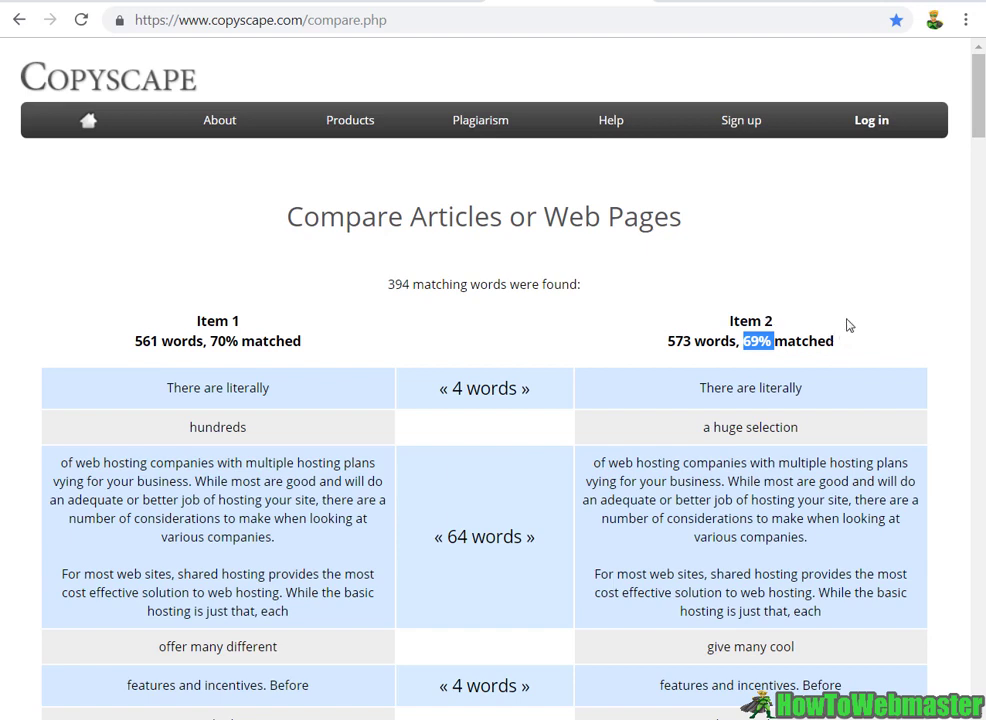
pyautogui.click(790, 308)
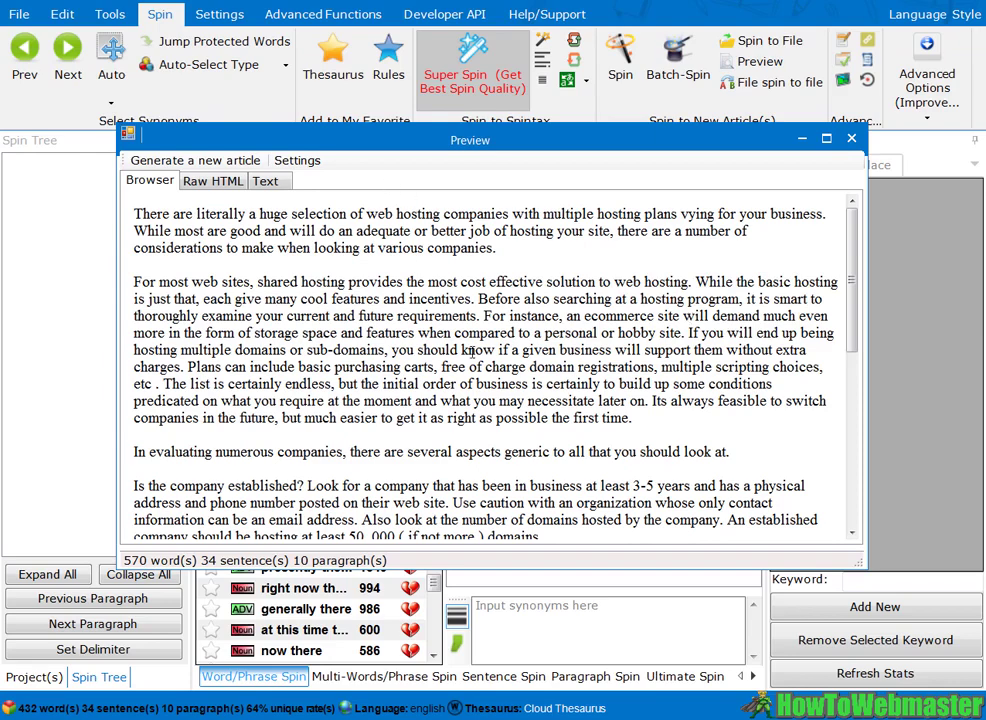
pyautogui.scroll(-1, 476, 302)
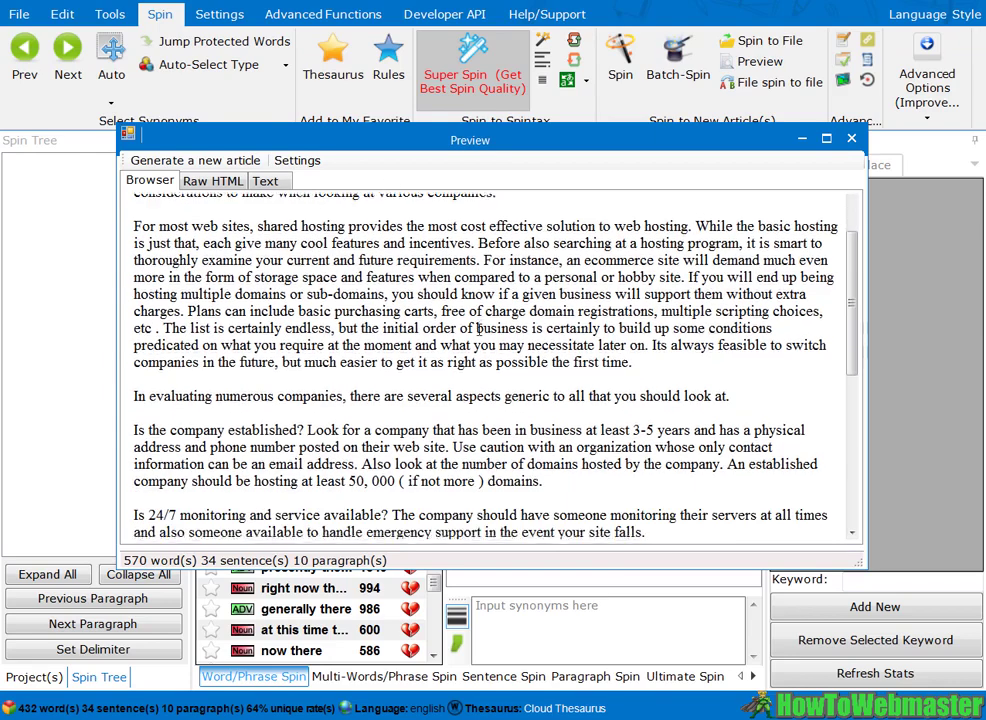
pyautogui.scroll(1, 487, 315)
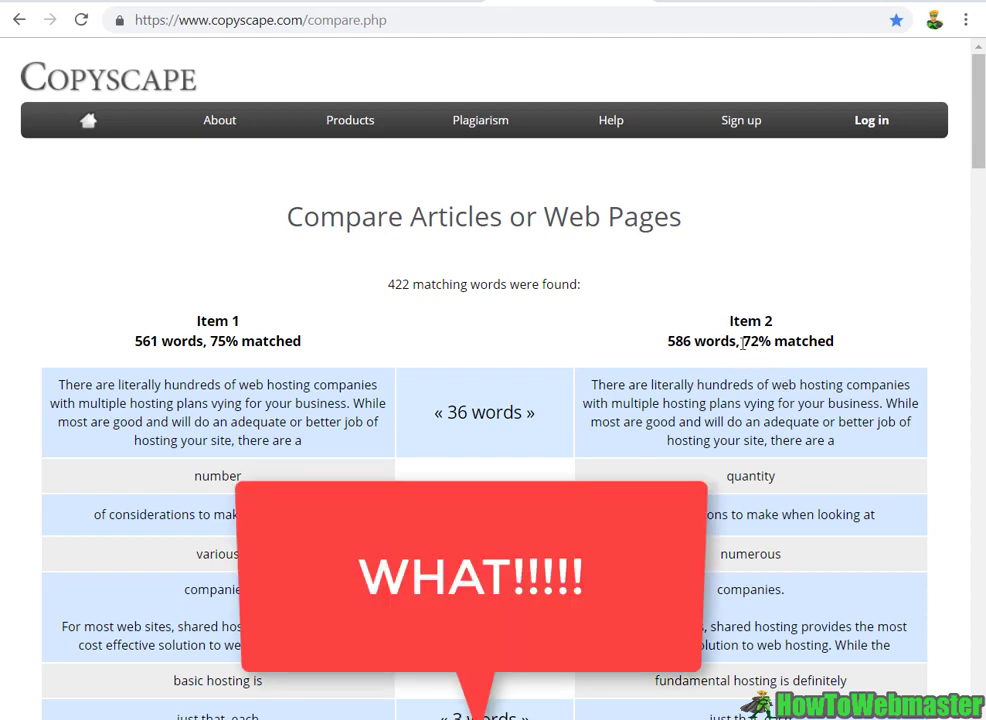
# Step: Check the Copyscape match percentage of the version made with Spin to most unique, then review its preview in SpinnerChief
pyautogui.moveTo(742, 343); pyautogui.dragTo(869, 368)
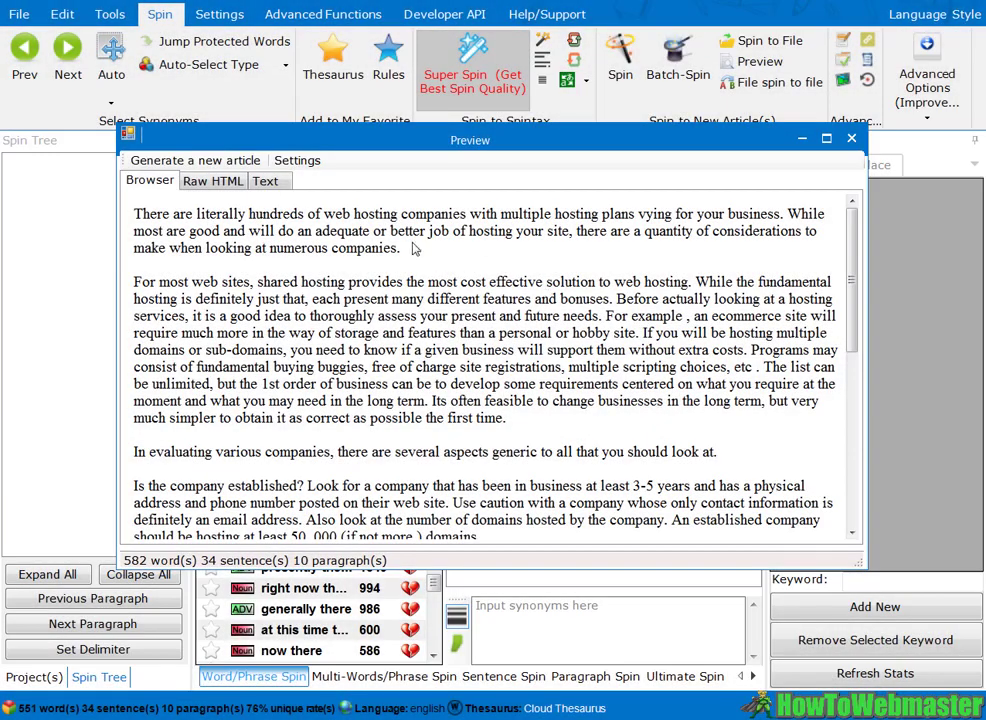
pyautogui.scroll(-4, 480, 280)
pyautogui.scroll(4, 480, 279)
pyautogui.click(853, 140)
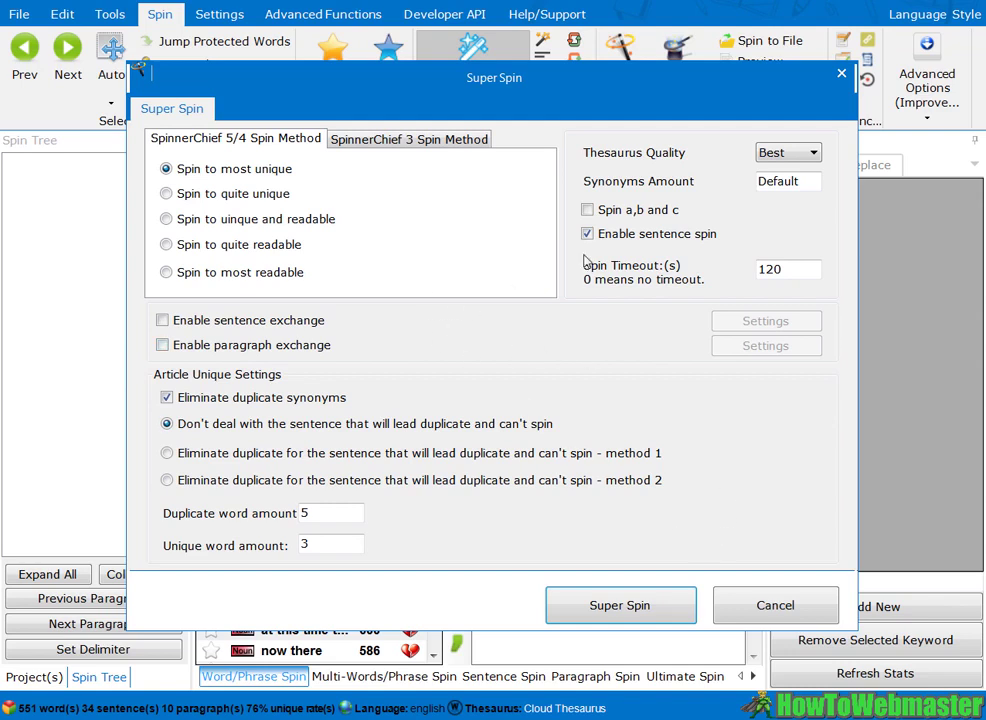
# Step: Leave the Super Spin options and look through the synonym alternatives inserted throughout the most unique article
pyautogui.click(841, 78)
pyautogui.scroll(-10, 656, 330)
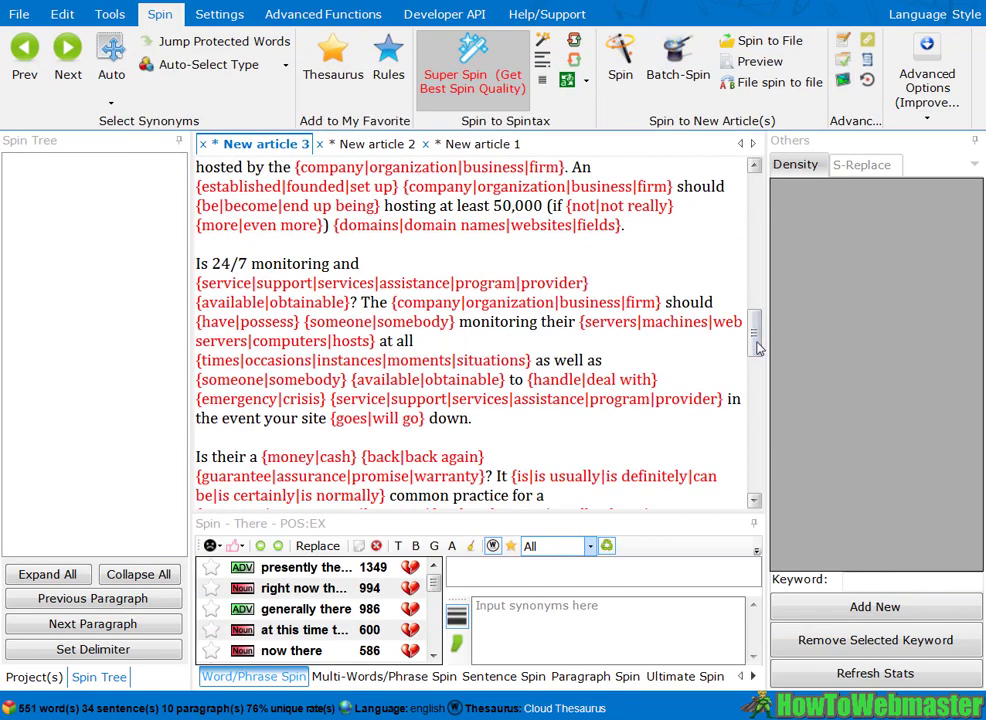
pyautogui.moveTo(757, 347); pyautogui.dragTo(755, 188)
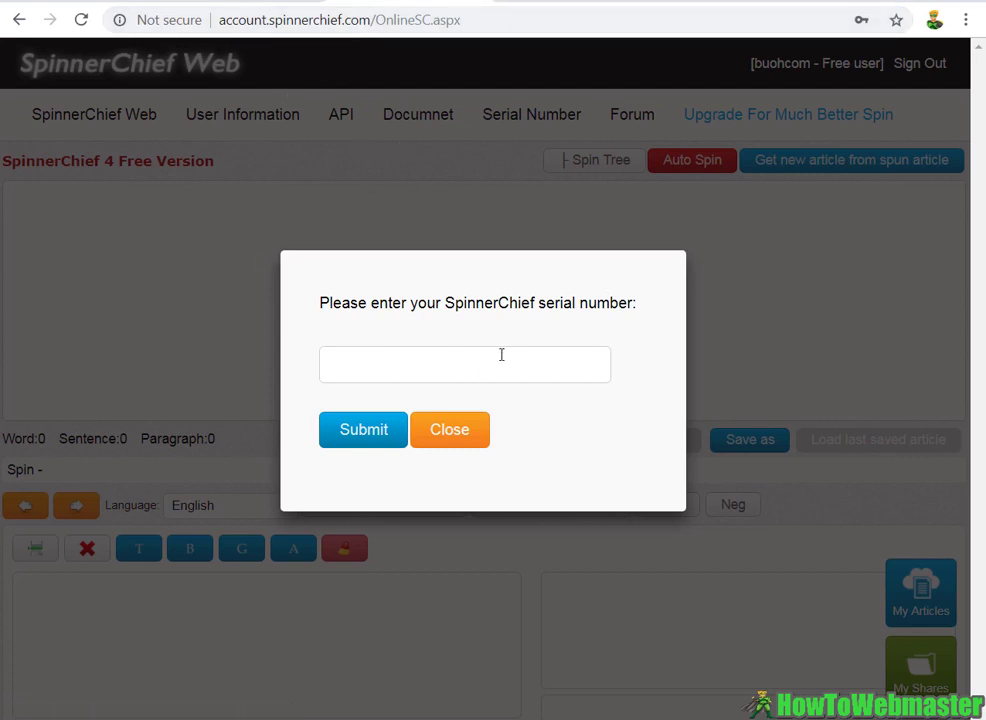
# Step: Submit the SpinnerChief serial number in SpinnerChief Web to upgrade the free account, and look over the editor page
pyautogui.hotkey('ctrl', 'v')
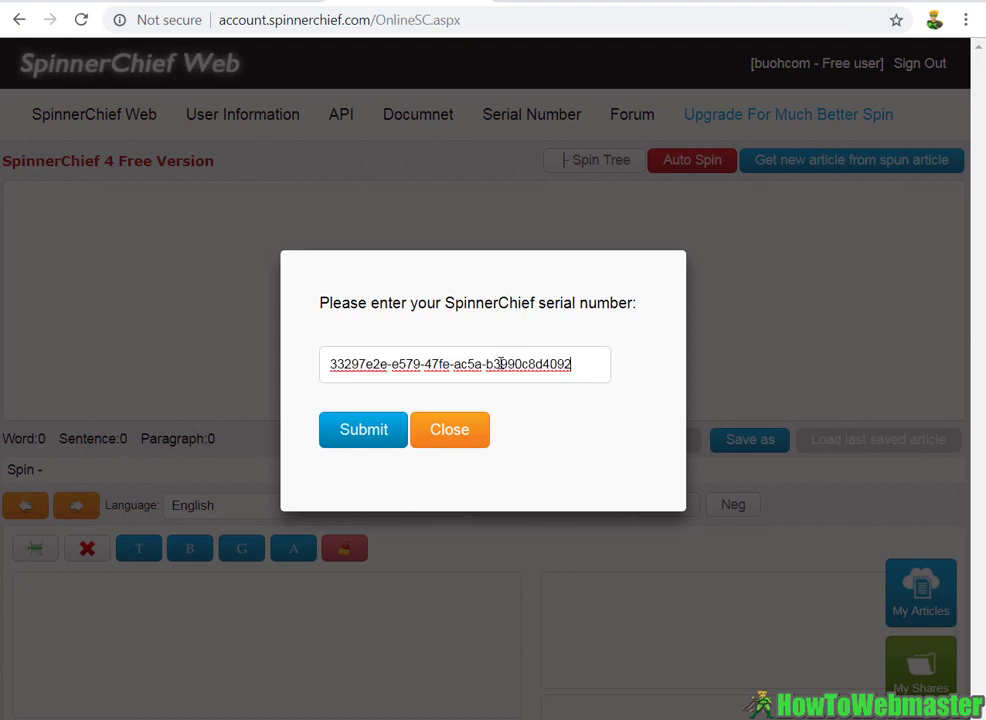
pyautogui.click(361, 448)
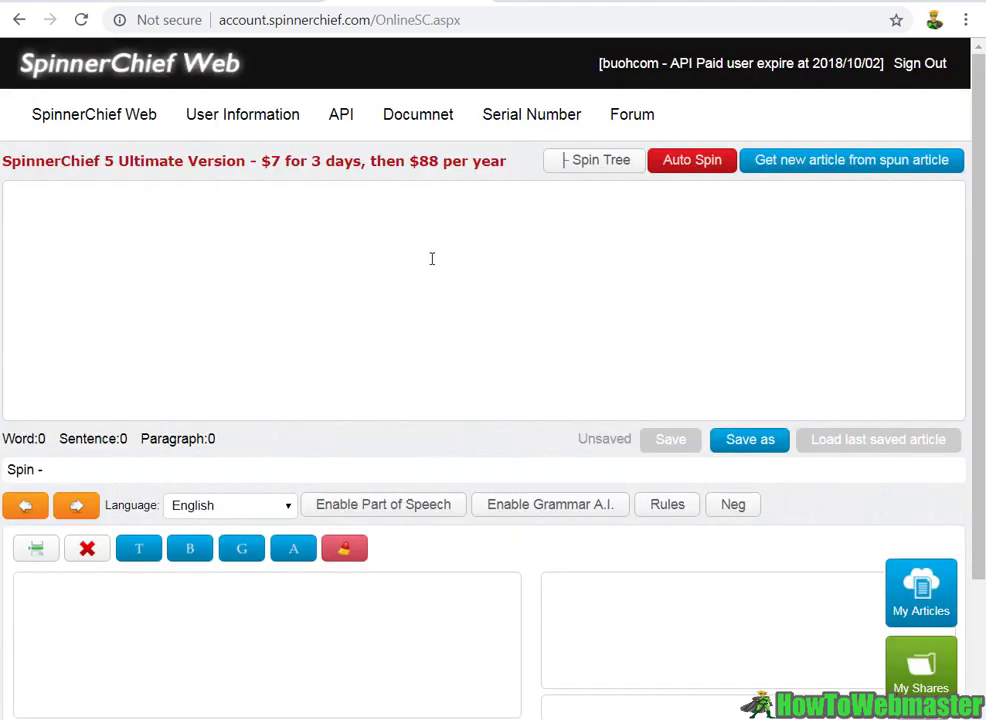
pyautogui.scroll(-3, 431, 260)
pyautogui.scroll(3, 433, 266)
# Step: Paste the web hosting article into the editor and add "web hosting" as a synonym for "hosting" in the first sentence
pyautogui.hotkey('ctrl', 'v')
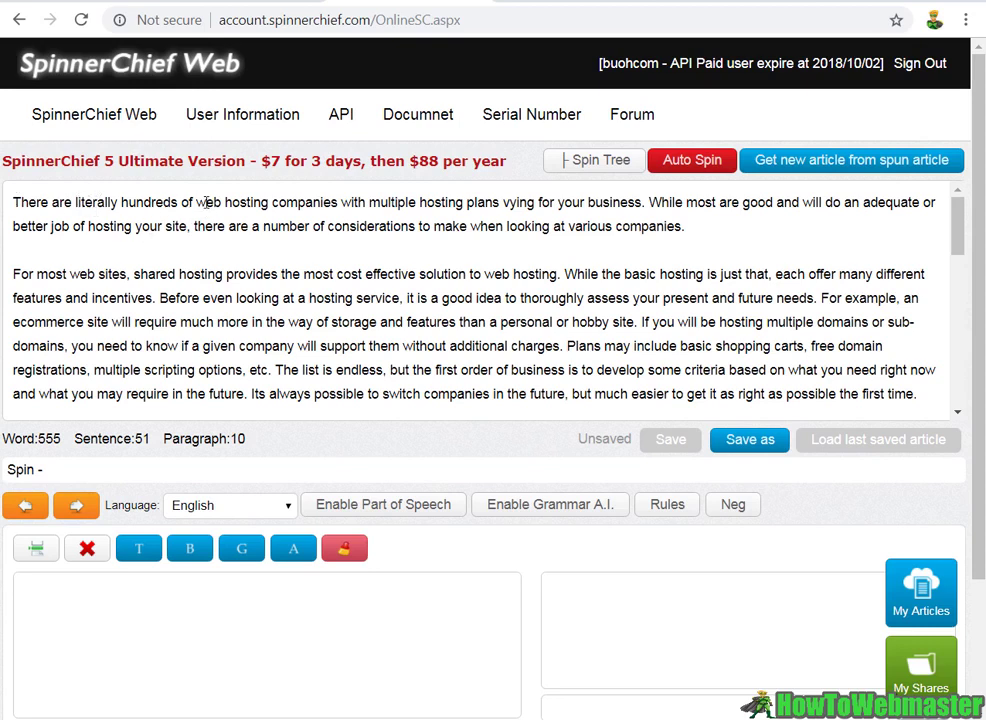
pyautogui.doubleClick(262, 202)
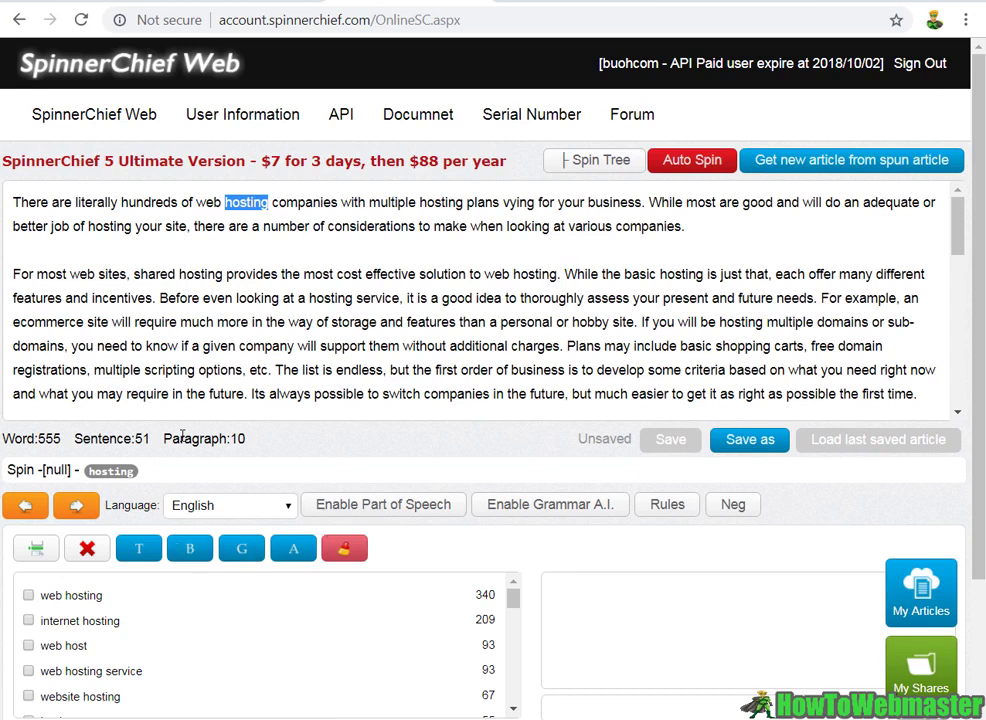
pyautogui.click(28, 595)
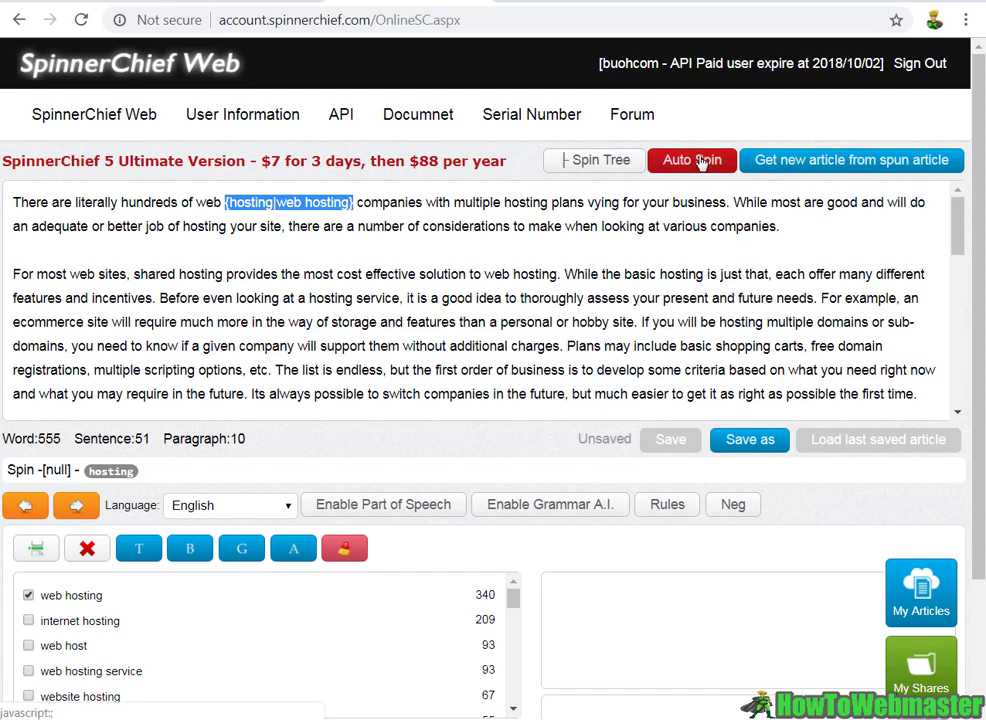
# Step: Replace the editor's content with the original article and set Auto Spin to spin to a new article using Super Spin
pyautogui.click(676, 298)
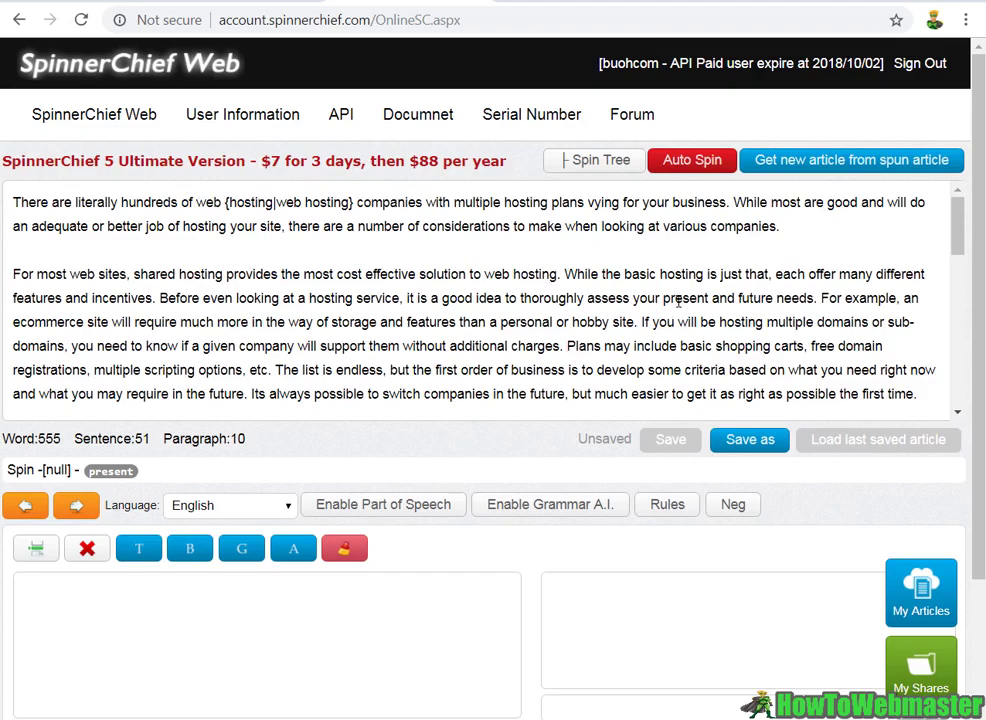
pyautogui.hotkey('ctrl', 'a')
pyautogui.hotkey('ctrl', 'v')
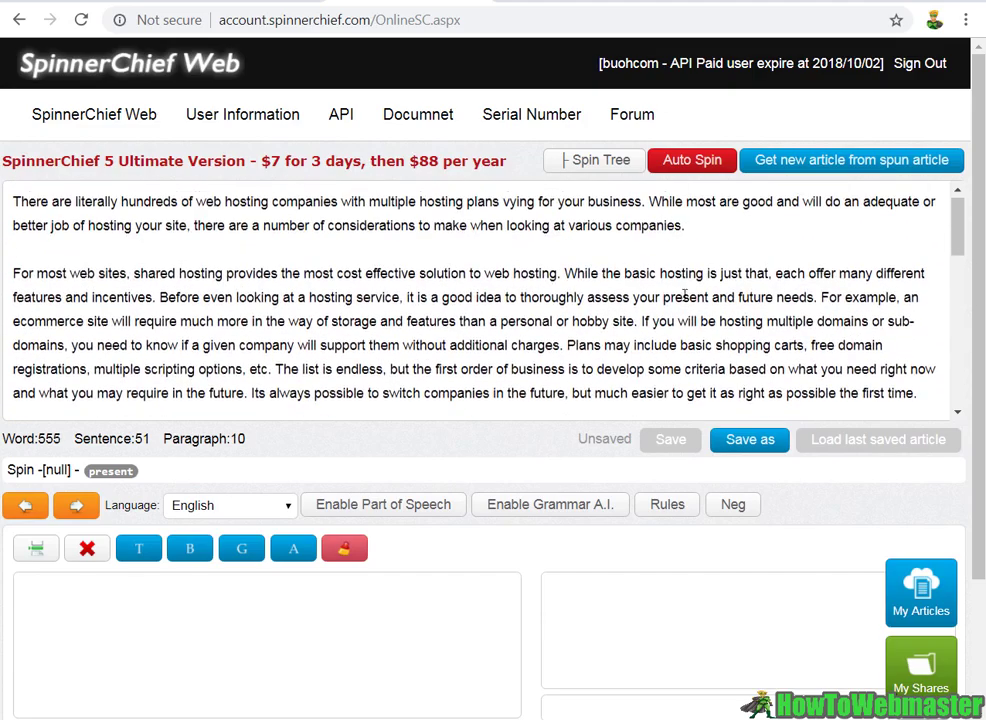
pyautogui.click(691, 166)
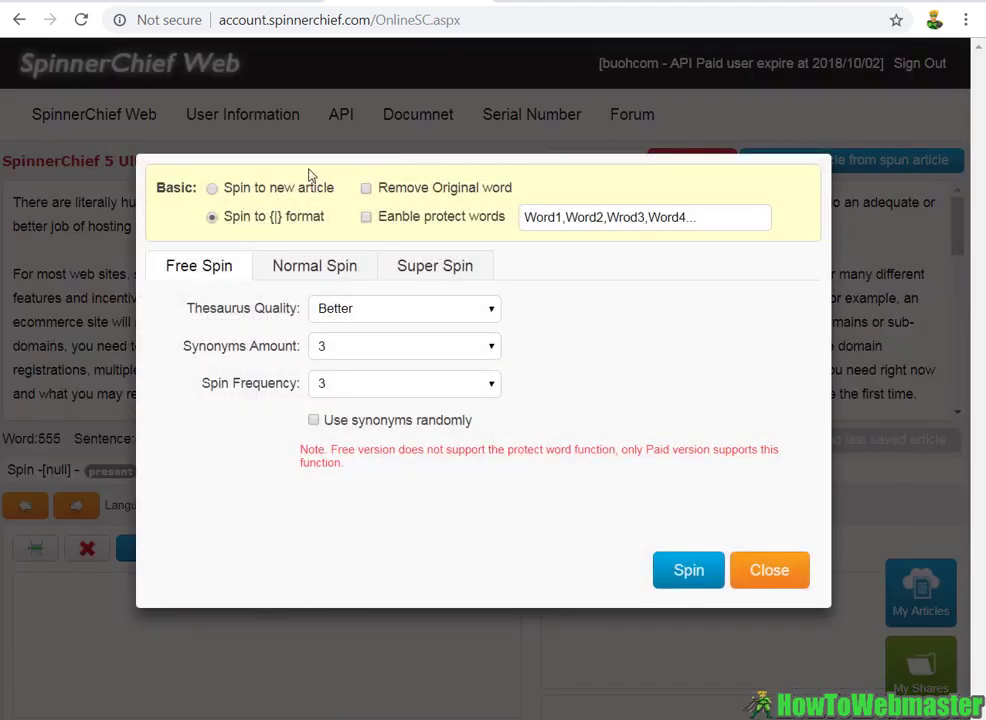
pyautogui.click(212, 189)
pyautogui.click(455, 266)
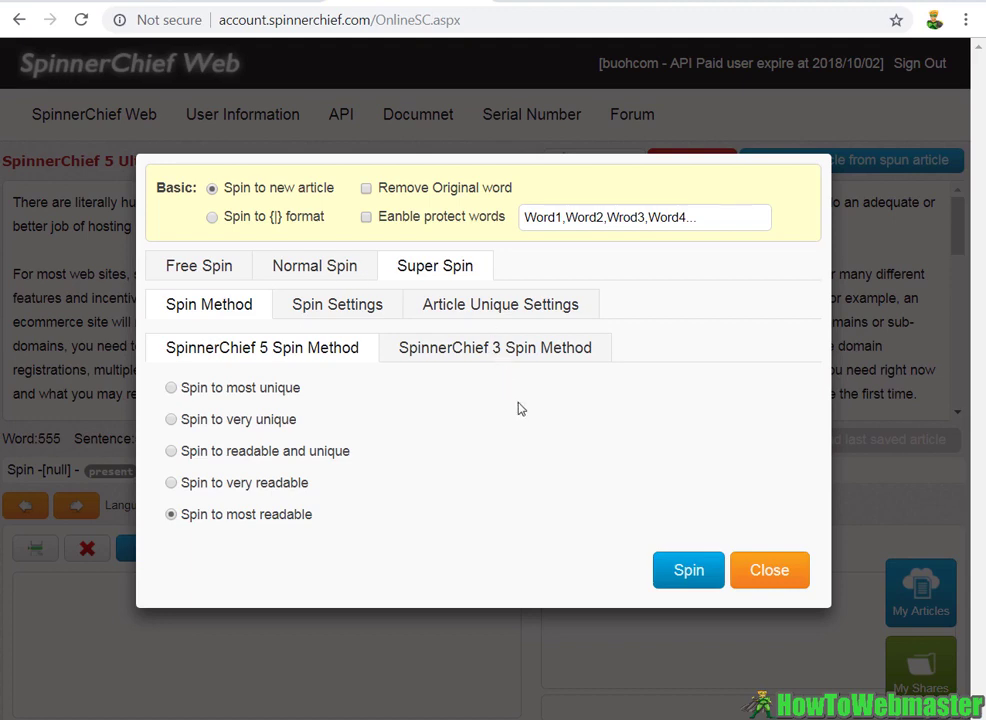
# Step: Enable protected words with "web hosting" as the protected phrase and spin the article with Spin to most readable
pyautogui.click(670, 712)
pyautogui.click(366, 217)
pyautogui.moveTo(698, 218); pyautogui.dragTo(515, 209)
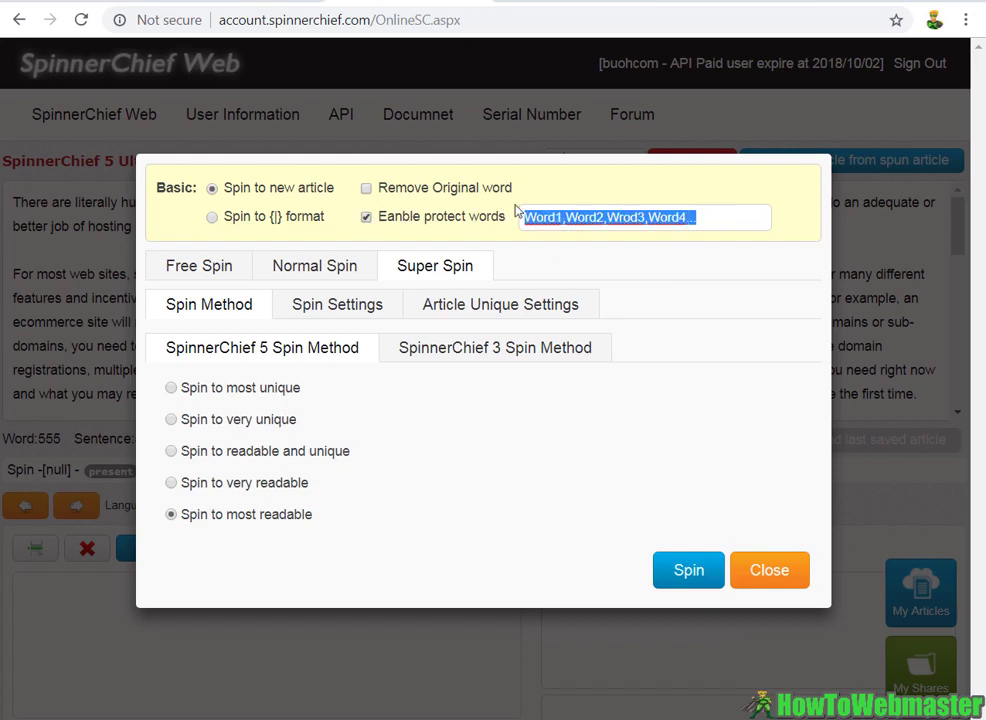
pyautogui.write('web hosting')
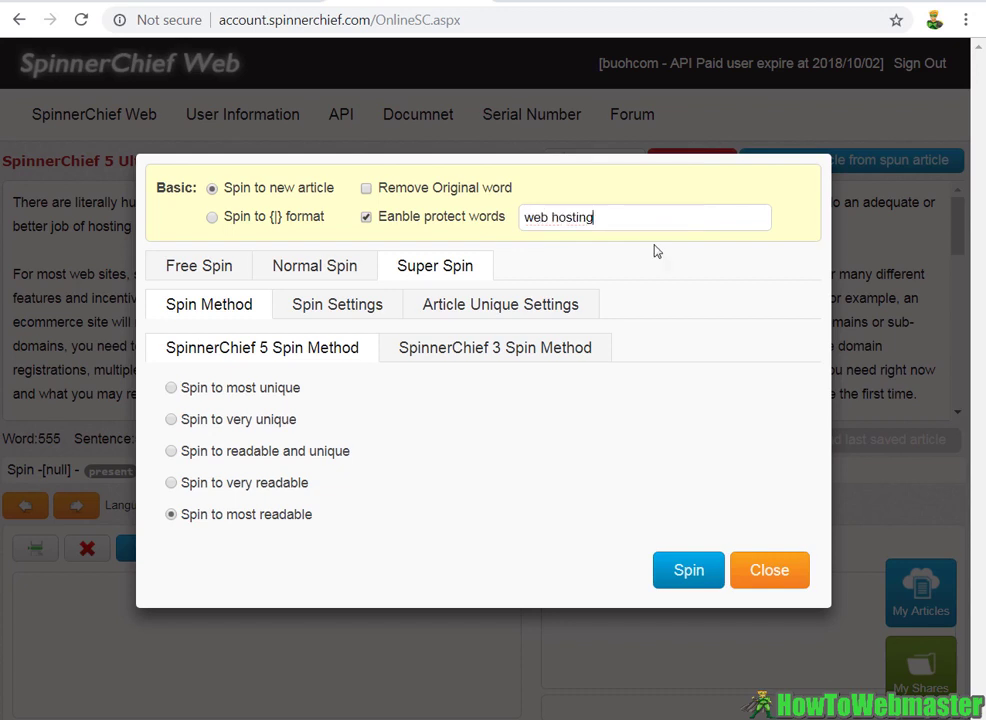
pyautogui.moveTo(594, 217); pyautogui.dragTo(480, 222)
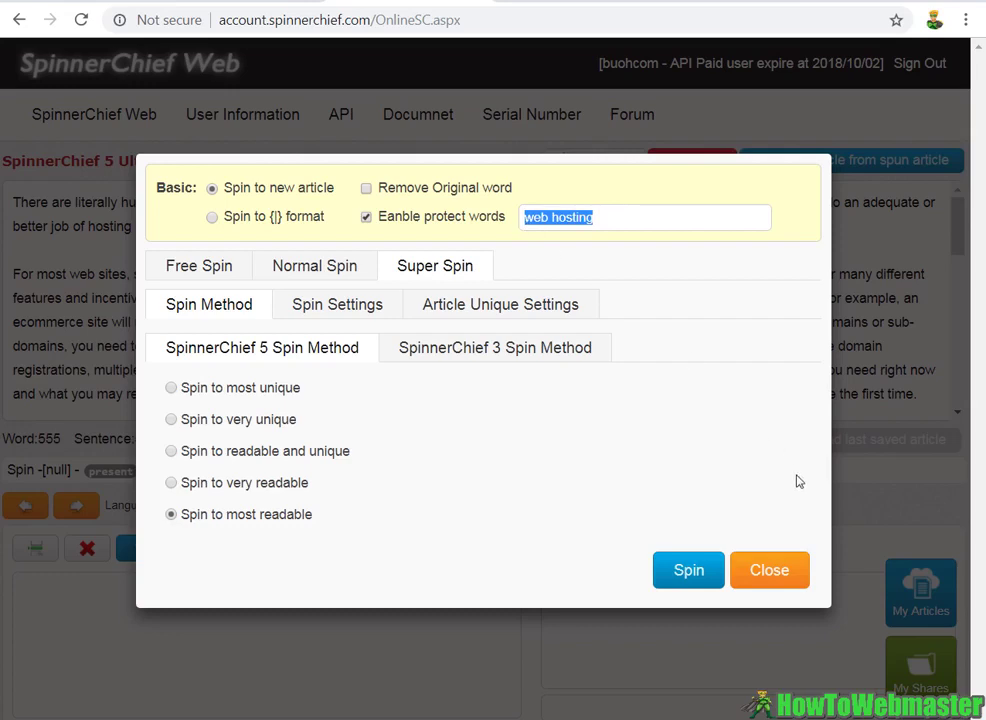
pyautogui.click(689, 572)
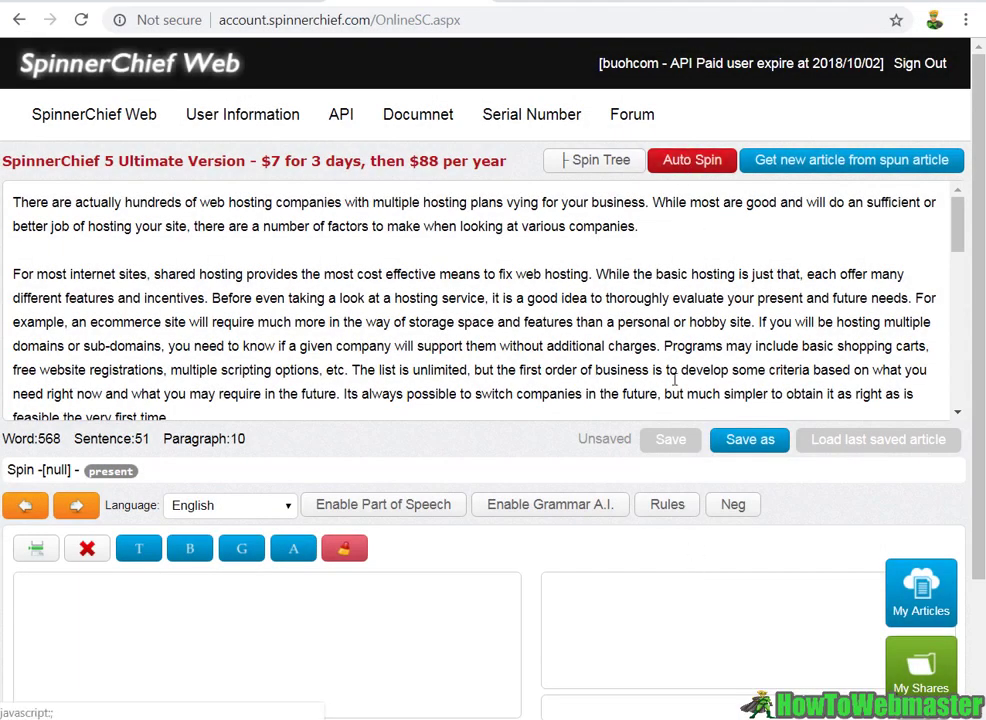
# Step: Review the web-spun article, then switch to Copyscape and compare it with the original text
pyautogui.scroll(-2, 378, 211)
pyautogui.scroll(2, 574, 207)
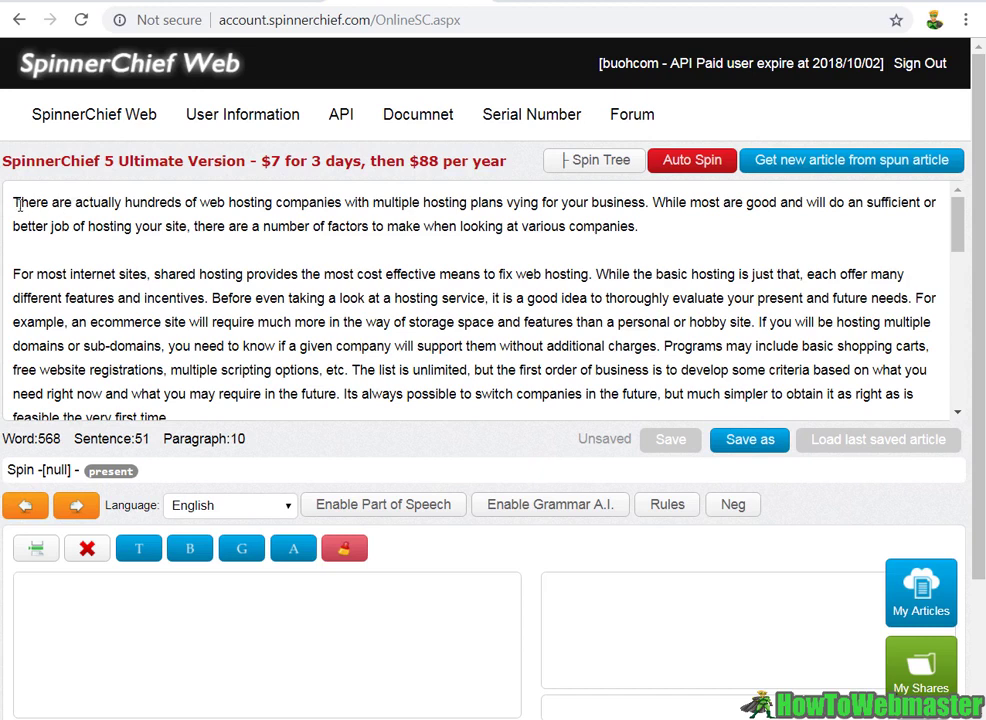
pyautogui.moveTo(19, 205); pyautogui.dragTo(271, 253)
pyautogui.click(65, 222)
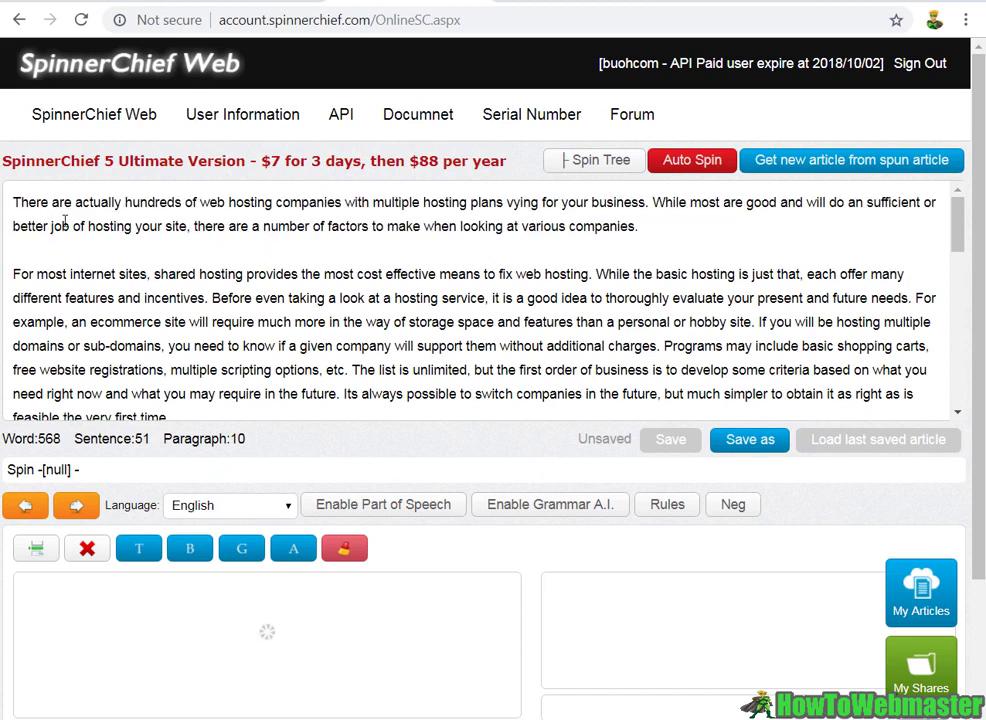
pyautogui.moveTo(52, 202); pyautogui.dragTo(604, 346)
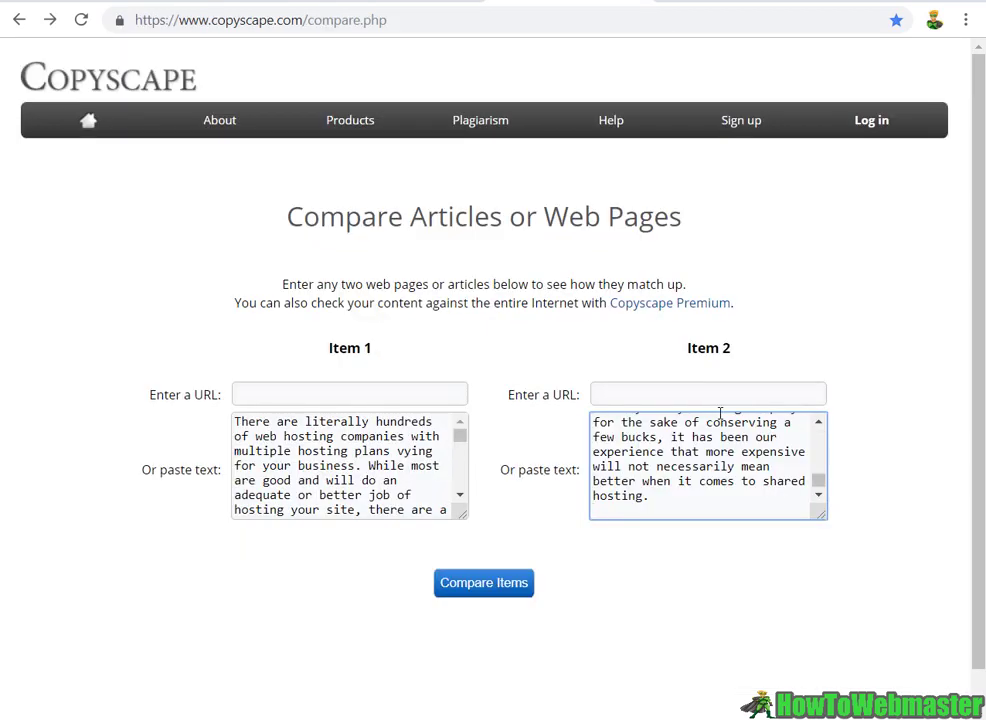
pyautogui.click(465, 588)
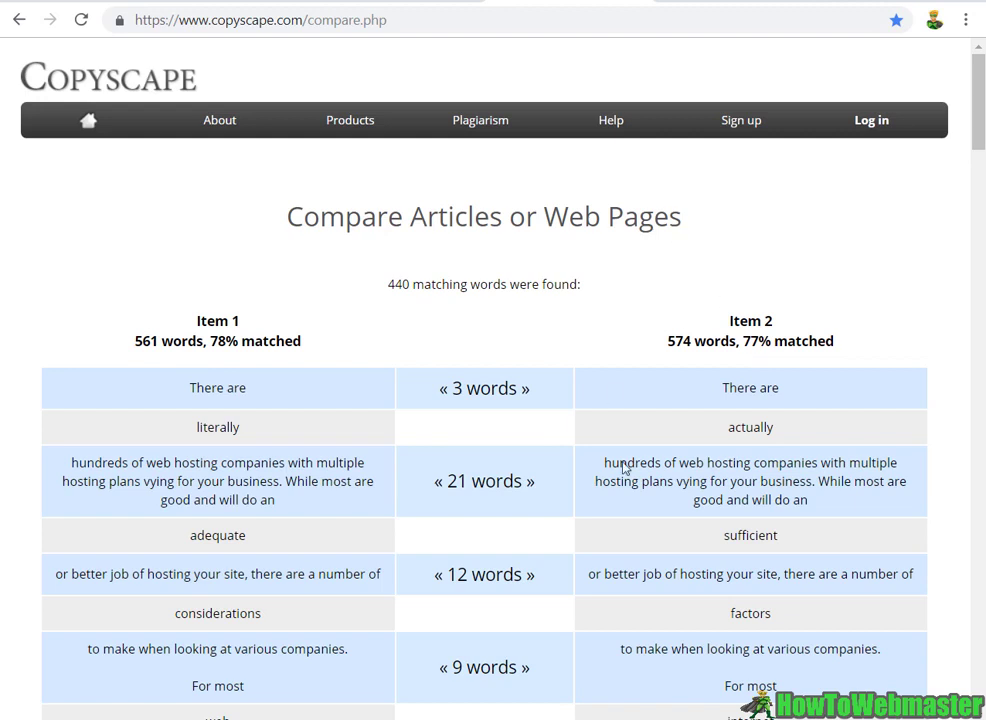
# Step: Examine the spun article's match percentage on Copyscape and check it against the spun text in SpinnerChief Web
pyautogui.moveTo(743, 341); pyautogui.dragTo(779, 343)
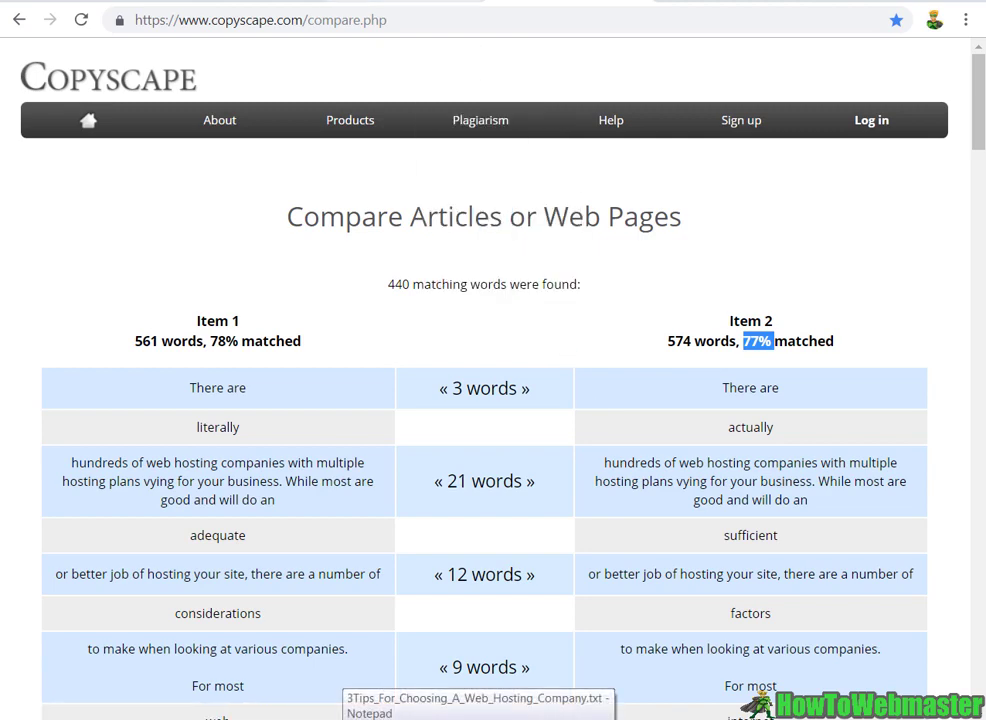
pyautogui.click(430, 1)
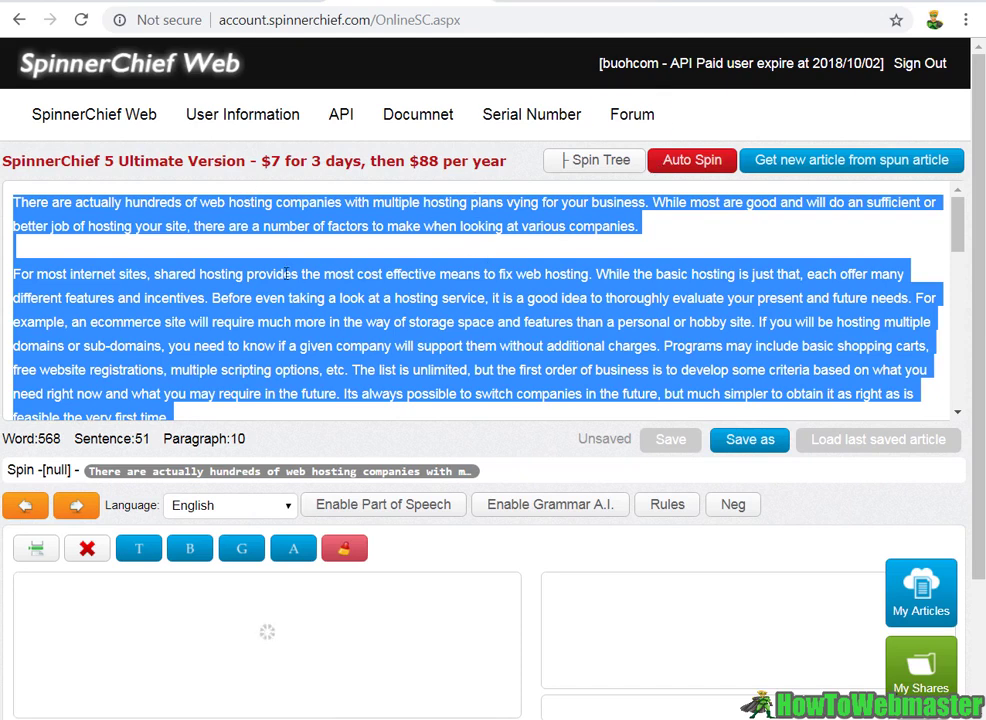
pyautogui.click(600, 1)
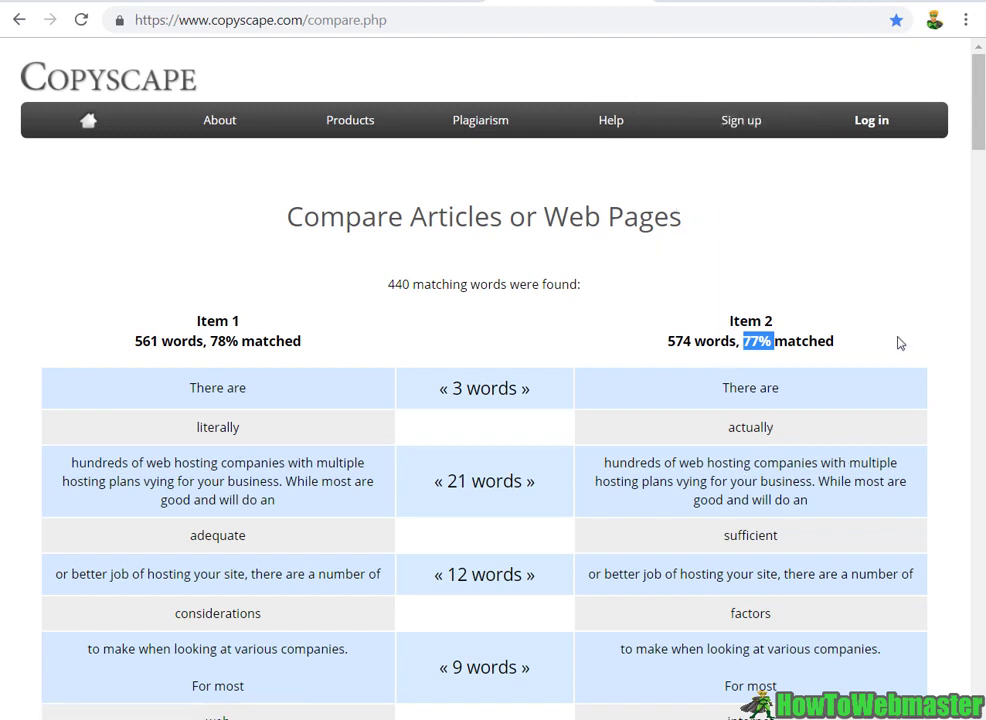
pyautogui.moveTo(845, 355); pyautogui.dragTo(722, 367)
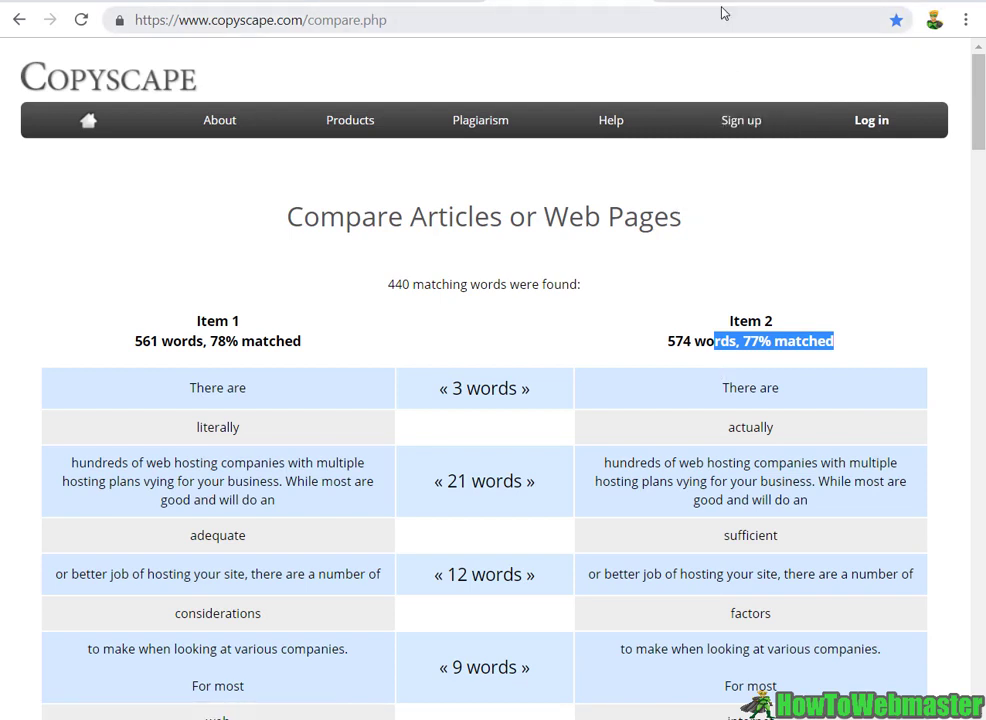
# Step: Switch to the WordPress review post and set the feature scores to 4.5 for Article Readability and 3.5 for Article Uniqueness
pyautogui.click(735, 4)
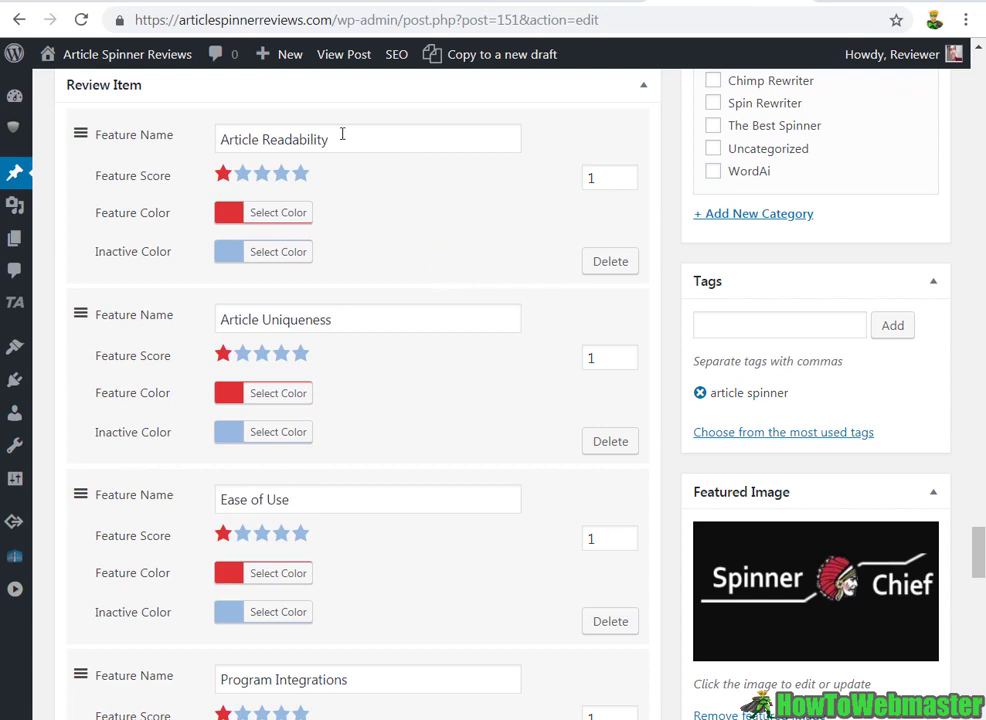
pyautogui.press('Tab')
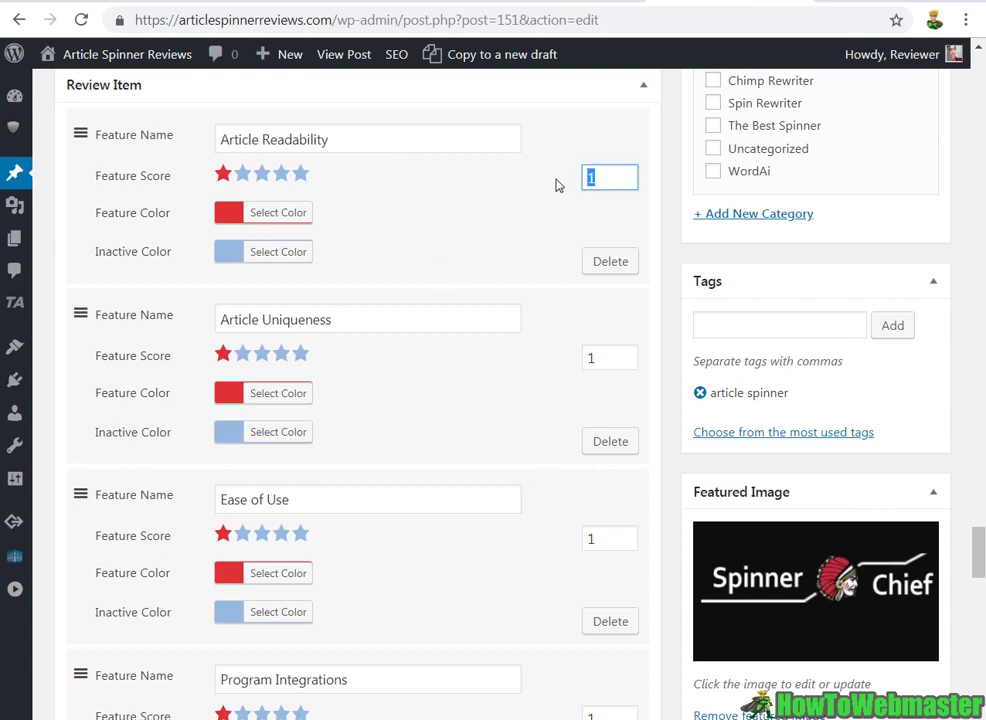
pyautogui.write('4.5')
pyautogui.moveTo(623, 178); pyautogui.dragTo(557, 183)
pyautogui.doubleClick(579, 357)
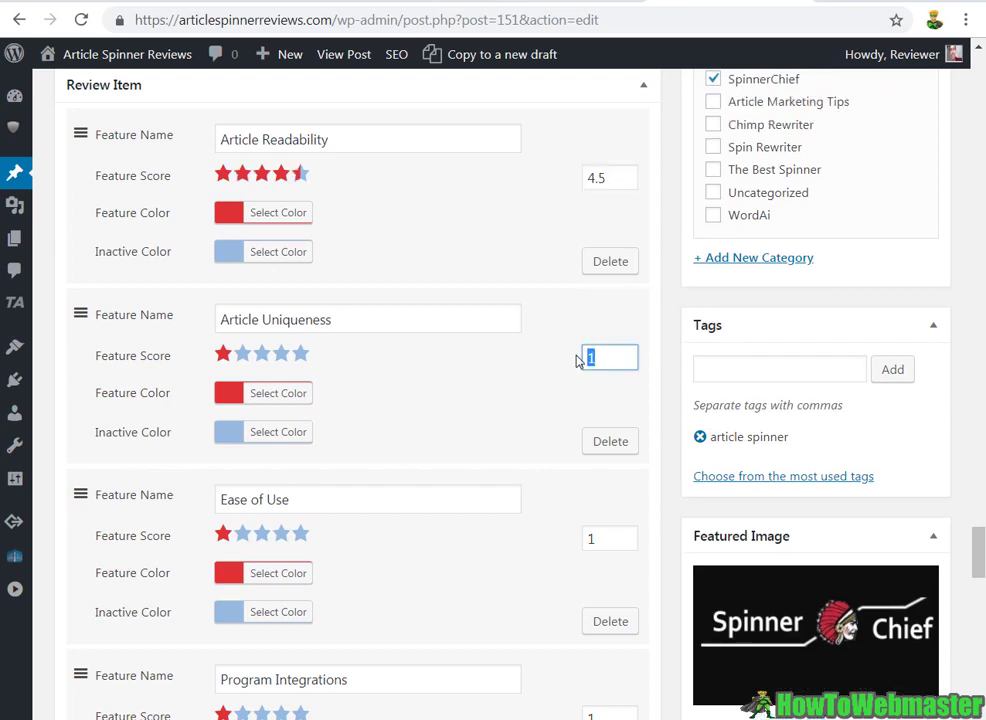
pyautogui.write('3.5')
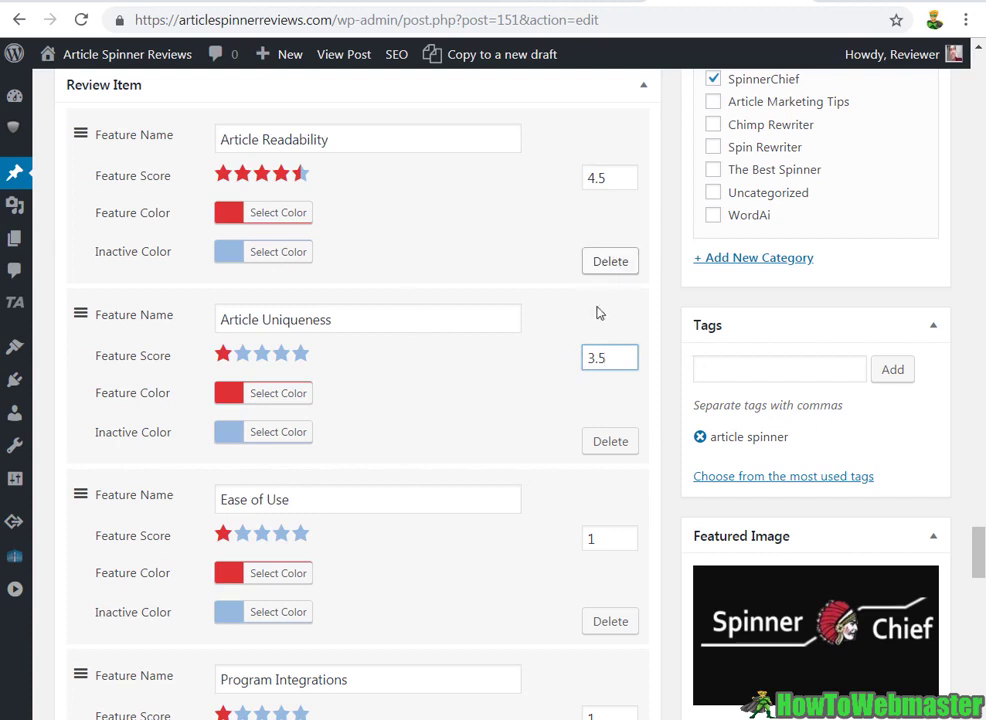
pyautogui.doubleClick(597, 359)
# Step: Set the Ease of Use and Program Integrations feature scores to 4 each
pyautogui.scroll(-1, 561, 385)
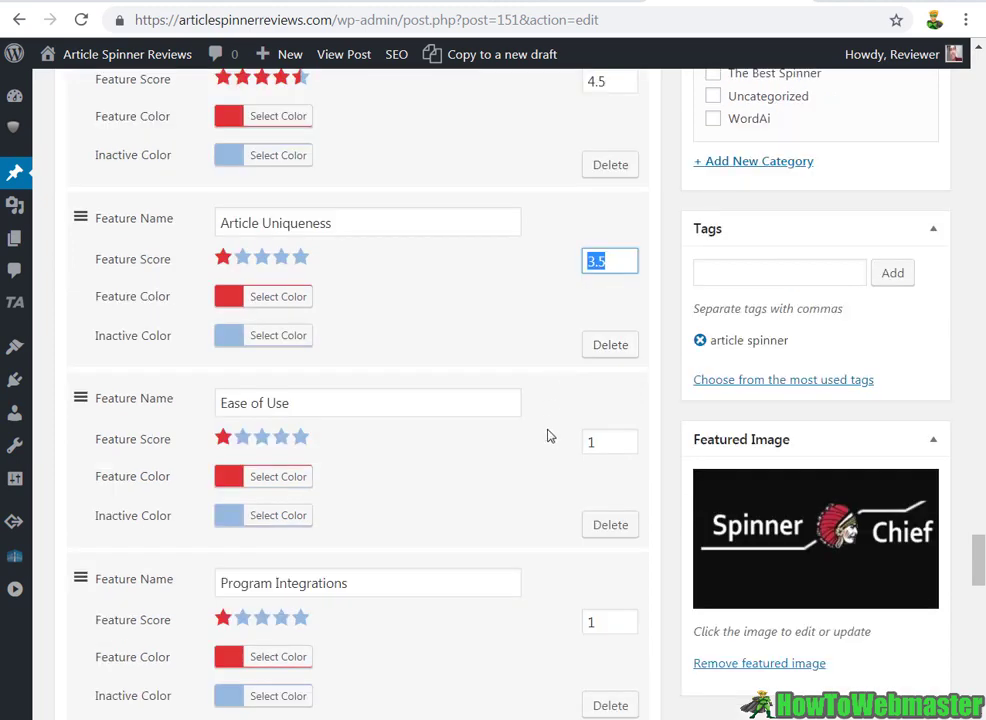
pyautogui.scroll(-1, 569, 462)
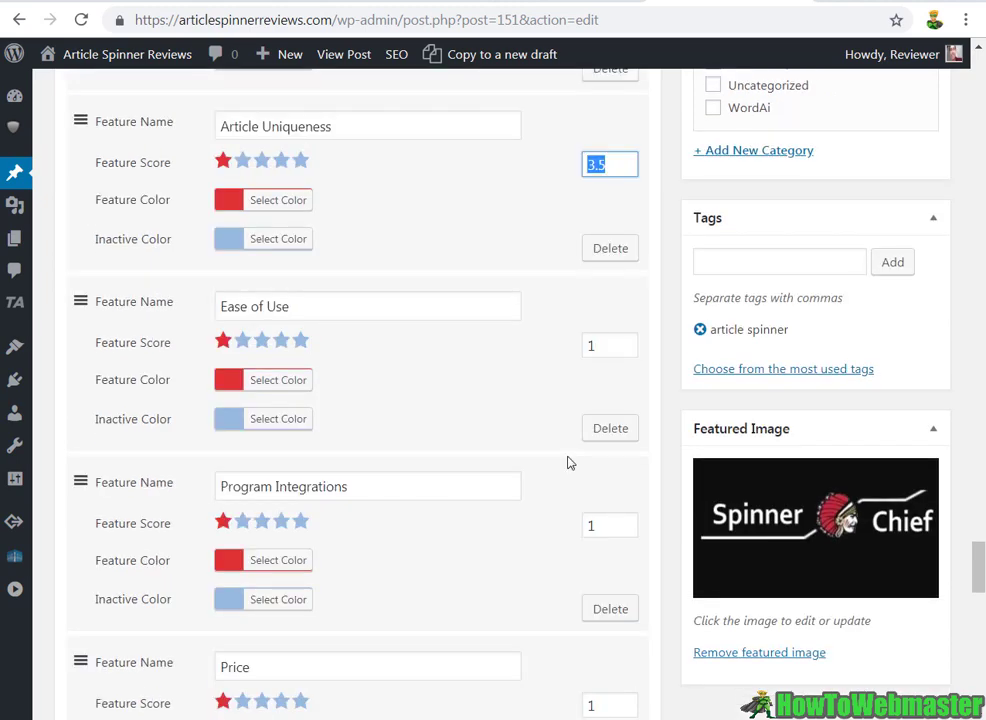
pyautogui.click(590, 345)
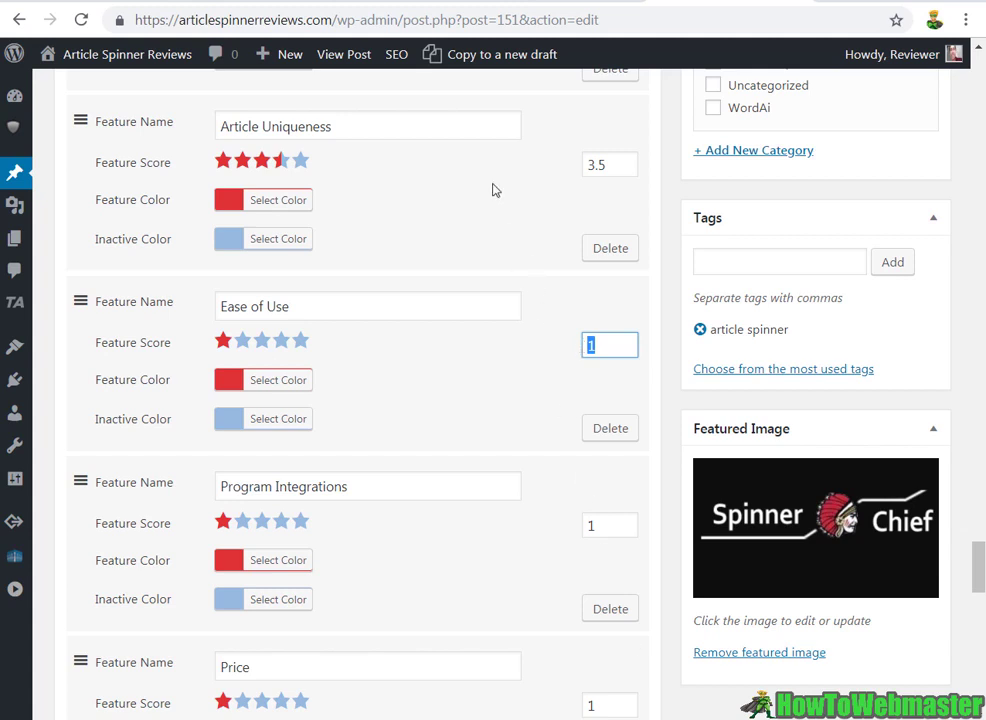
pyautogui.click(502, 6)
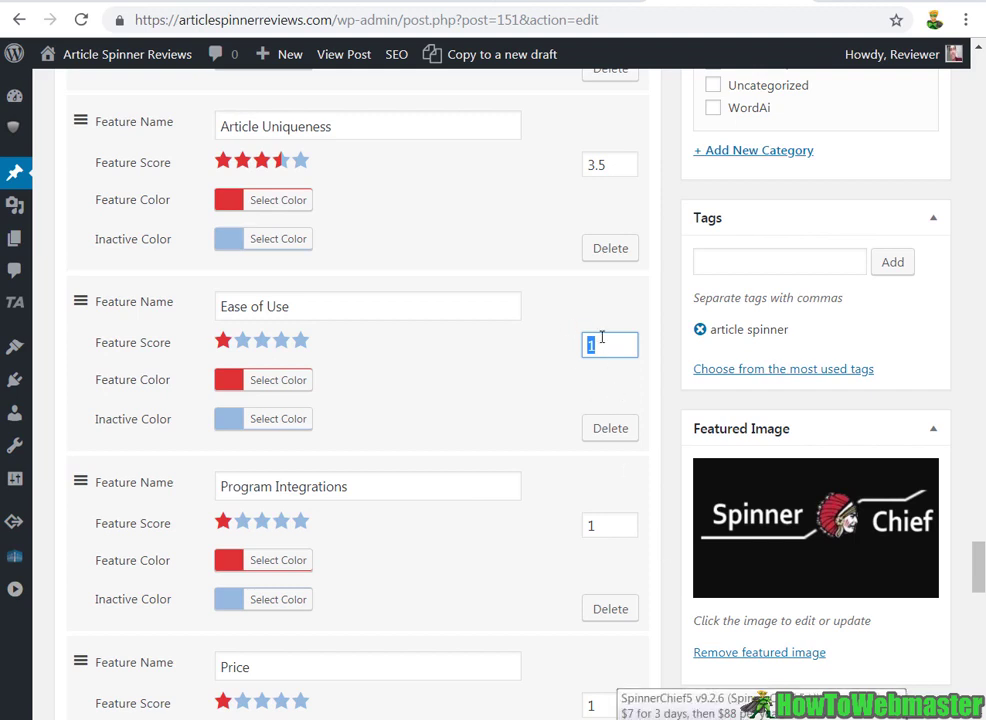
pyautogui.write('4')
pyautogui.scroll(-1, 540, 372)
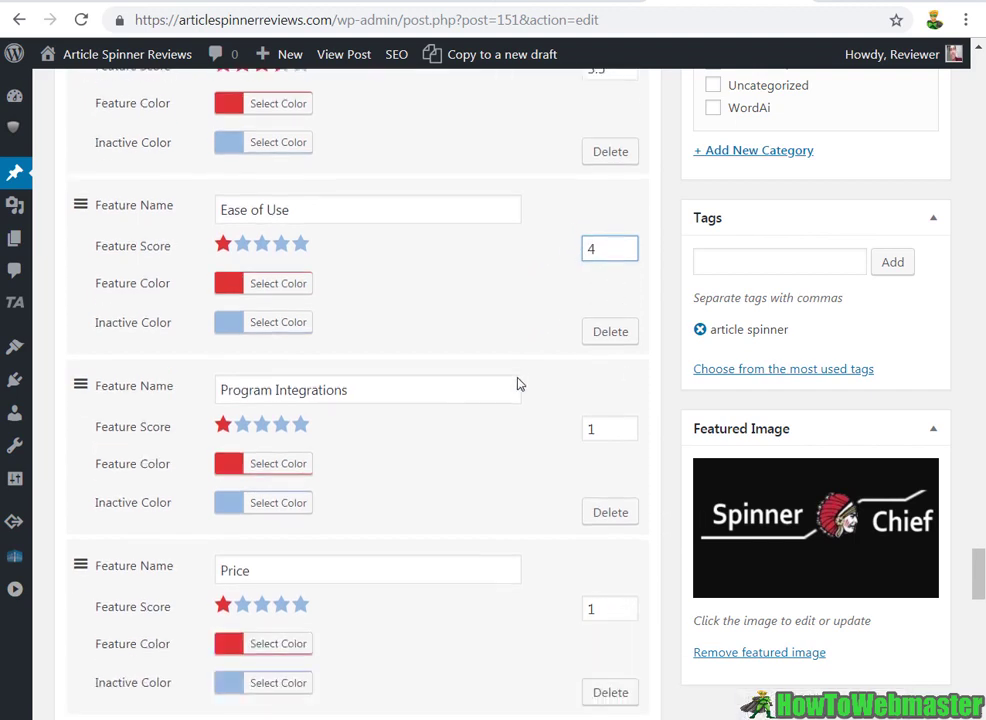
pyautogui.doubleClick(589, 430)
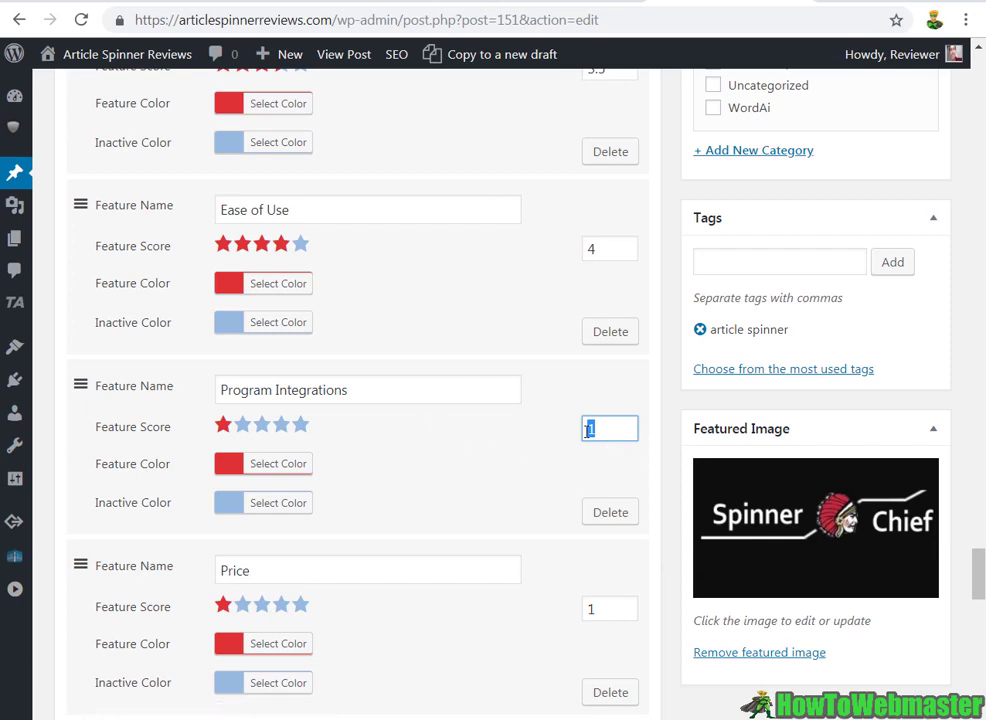
pyautogui.write('4')
# Step: Check the version prices on the SpinnerChief website and set the review's Price feature score to 3.5
pyautogui.scroll(-2, 581, 432)
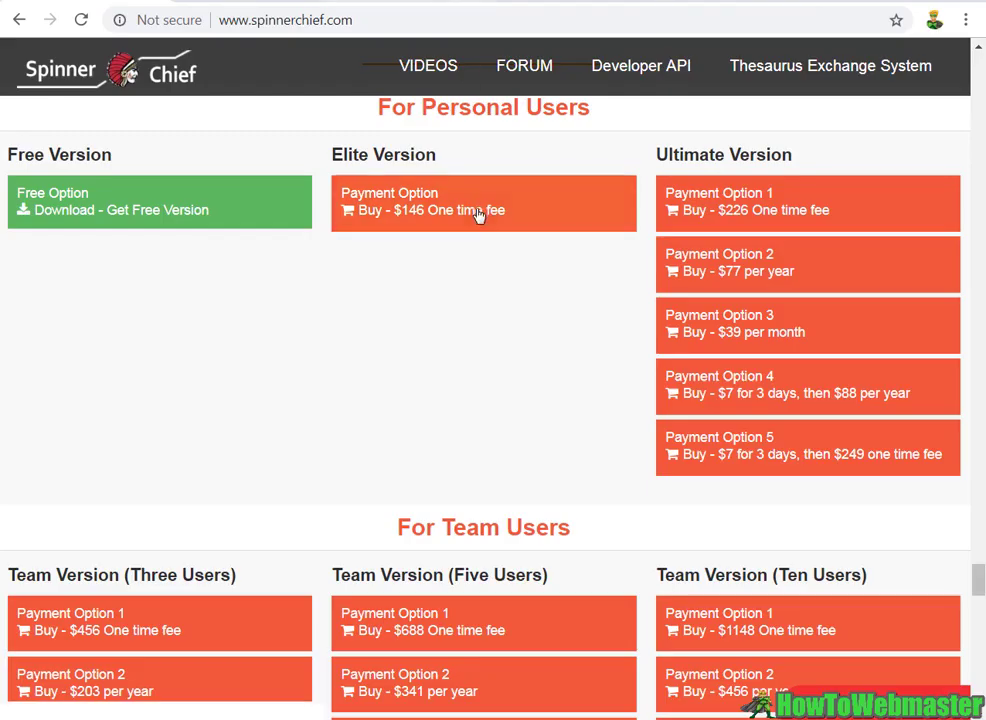
pyautogui.scroll(2, 478, 213)
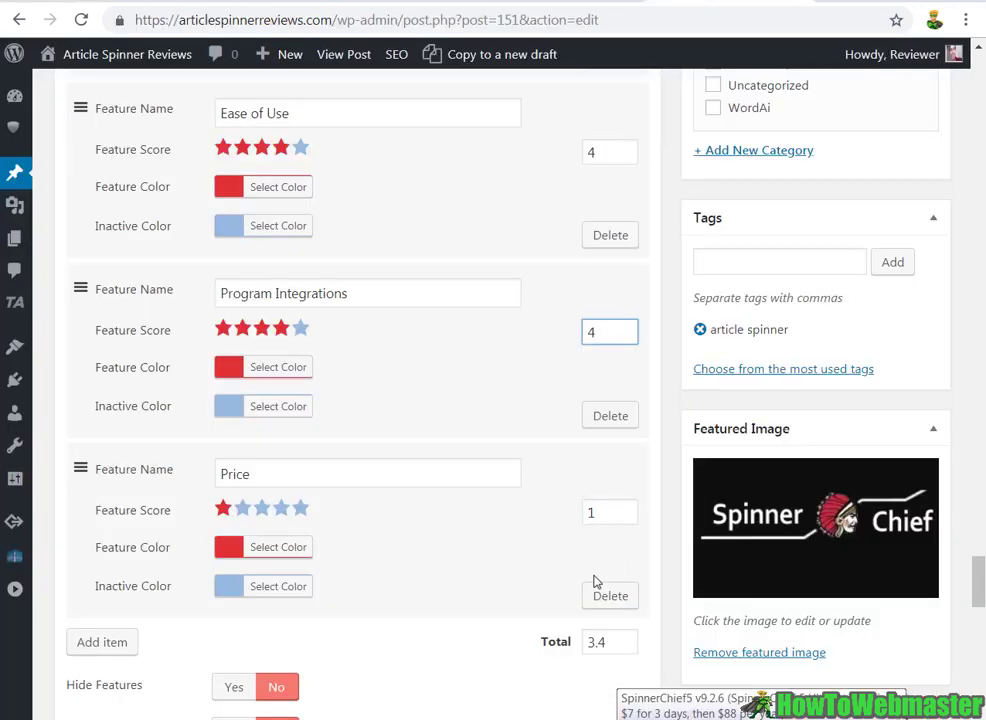
pyautogui.doubleClick(614, 513)
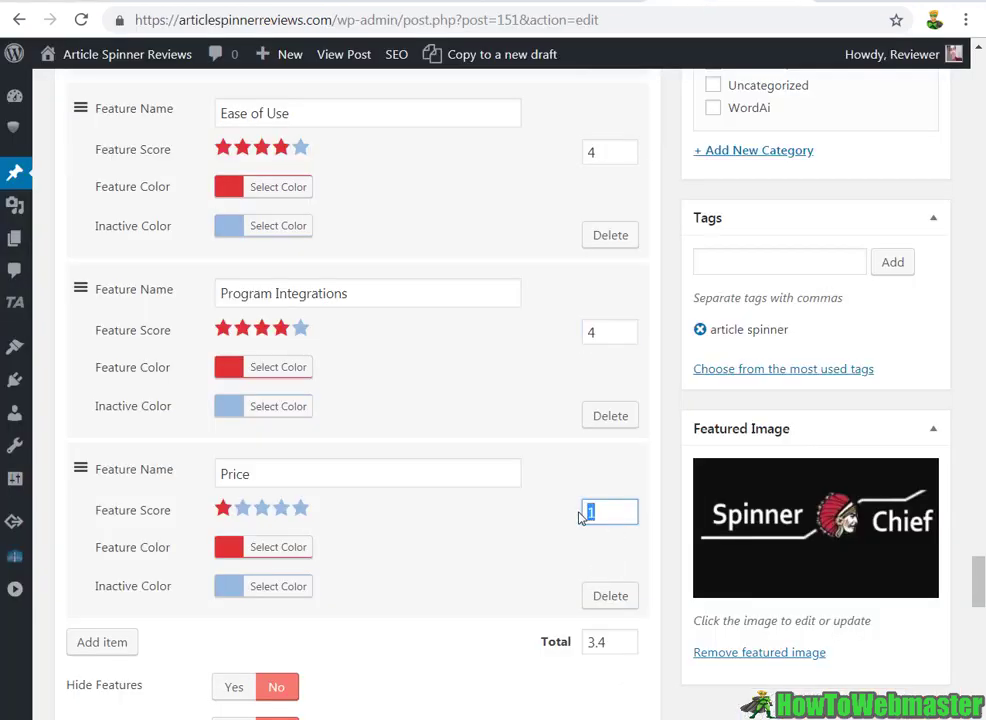
pyautogui.write('3.5')
pyautogui.click(539, 576)
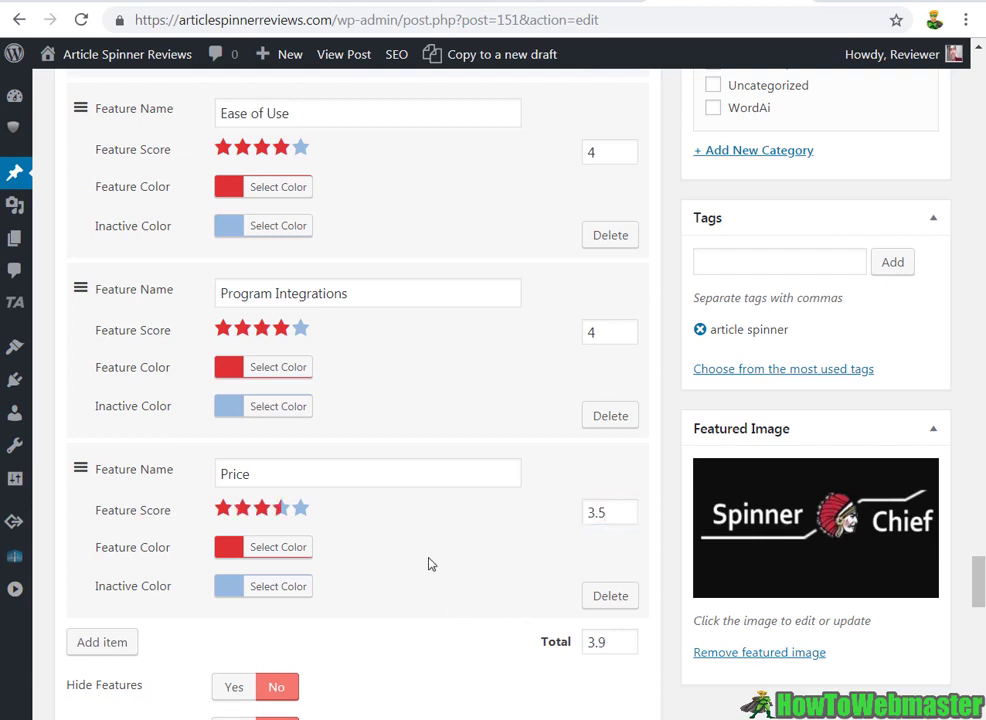
pyautogui.doubleClick(600, 642)
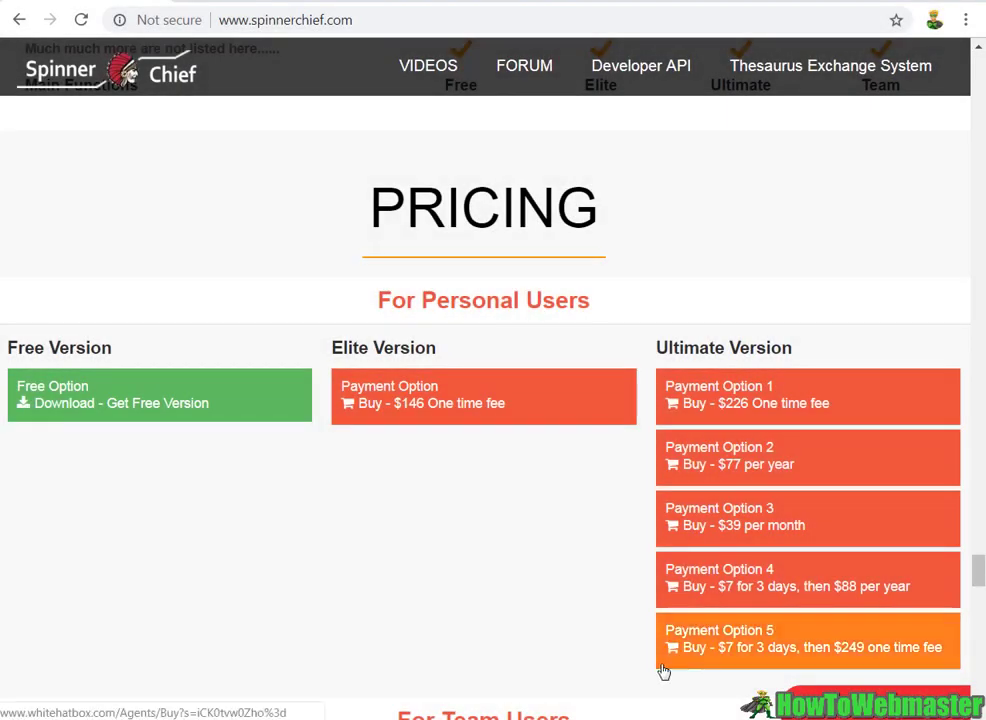
# Step: Switch to the SpinnerChief website and compare the Free, Elite, Ultimate and Team versions in the feature table and pricing section
pyautogui.scroll(6, 574, 652)
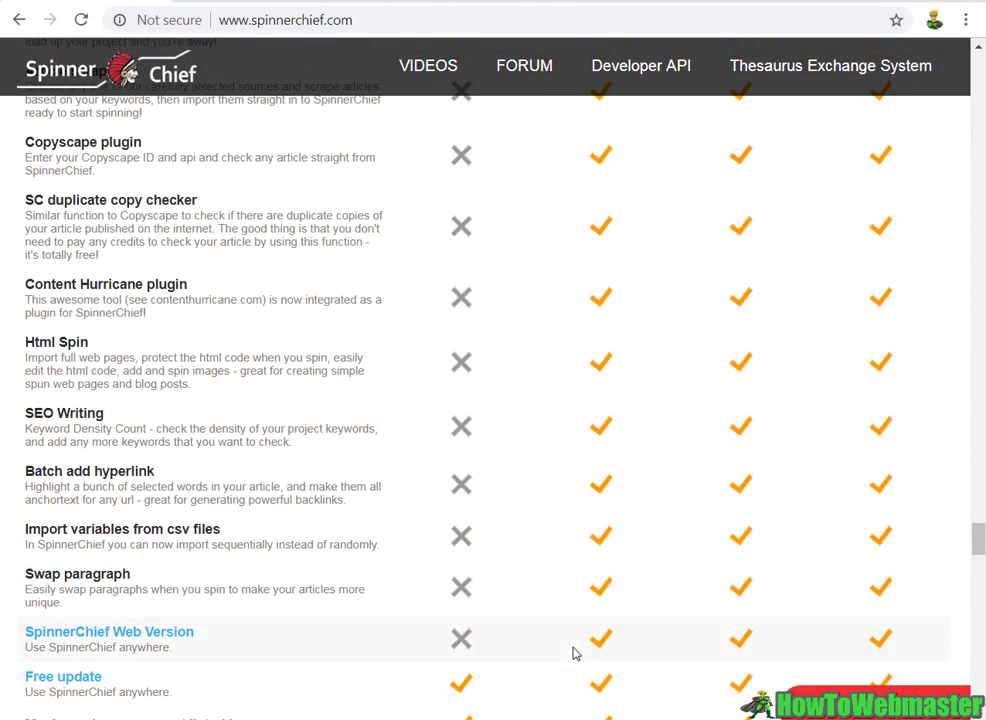
pyautogui.scroll(6, 678, 489)
pyautogui.scroll(-8, 627, 385)
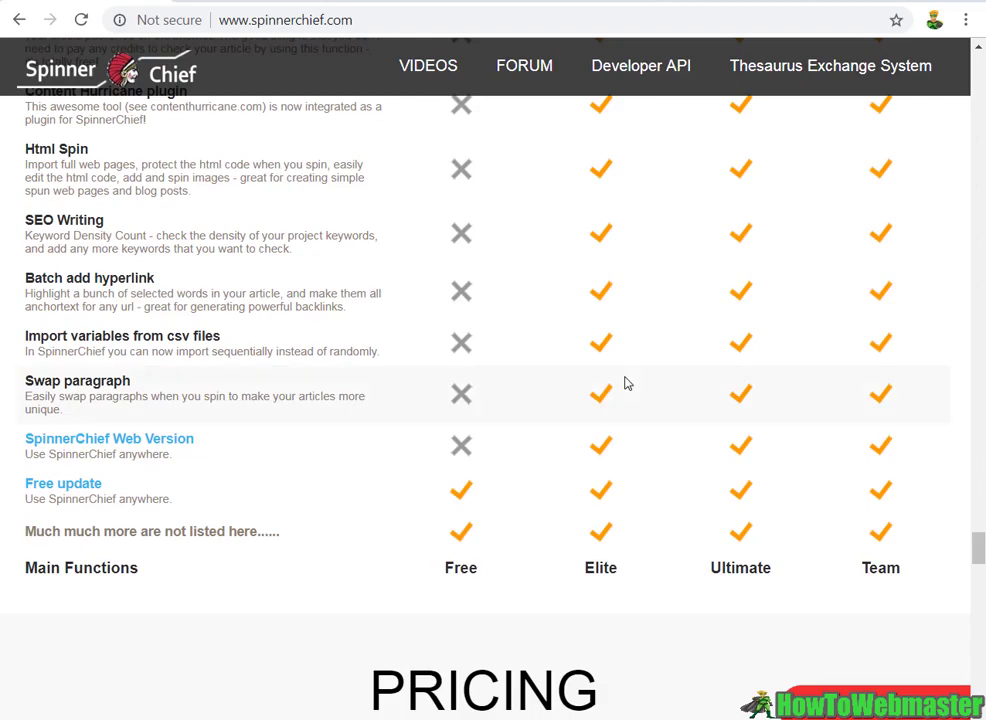
pyautogui.scroll(-1, 630, 385)
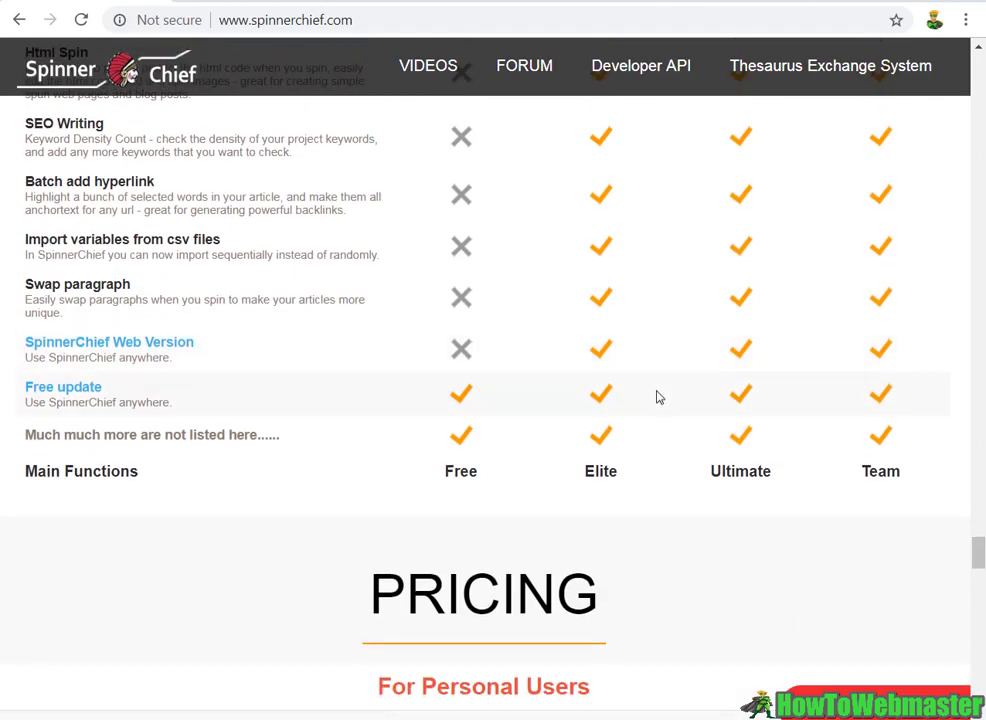
pyautogui.scroll(10, 693, 425)
pyautogui.scroll(7, 692, 424)
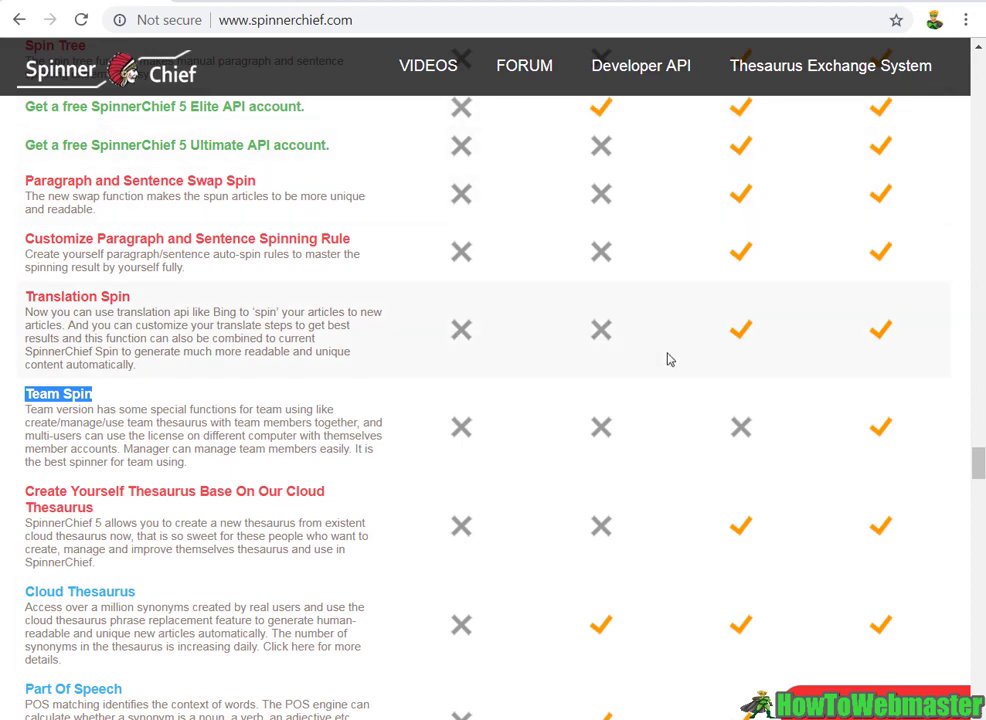
pyautogui.moveTo(978, 463); pyautogui.dragTo(909, 579)
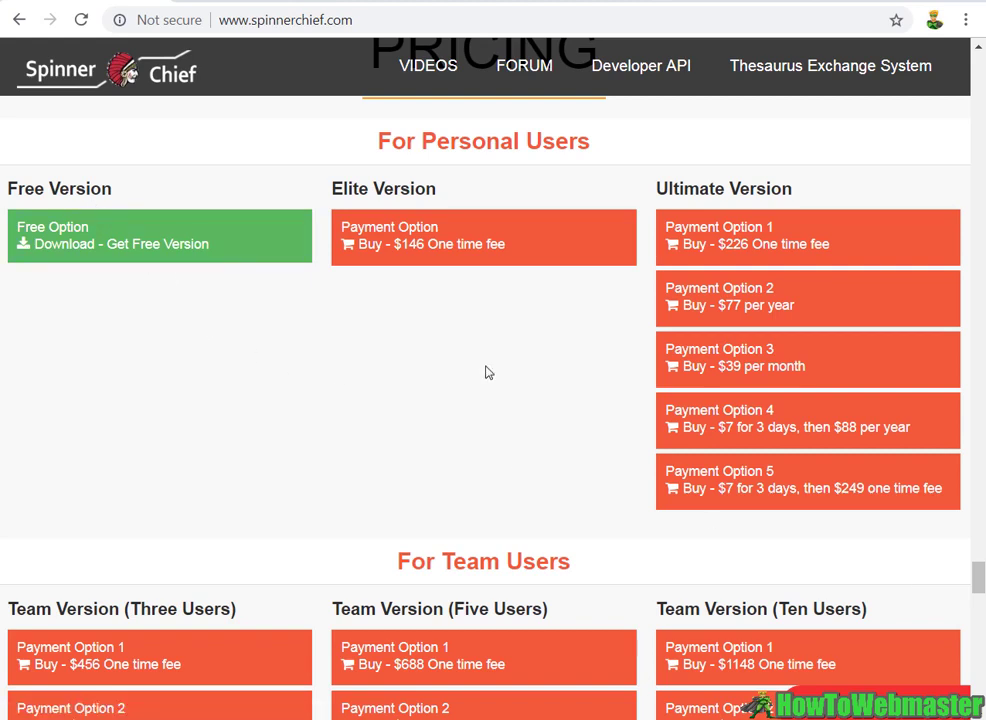